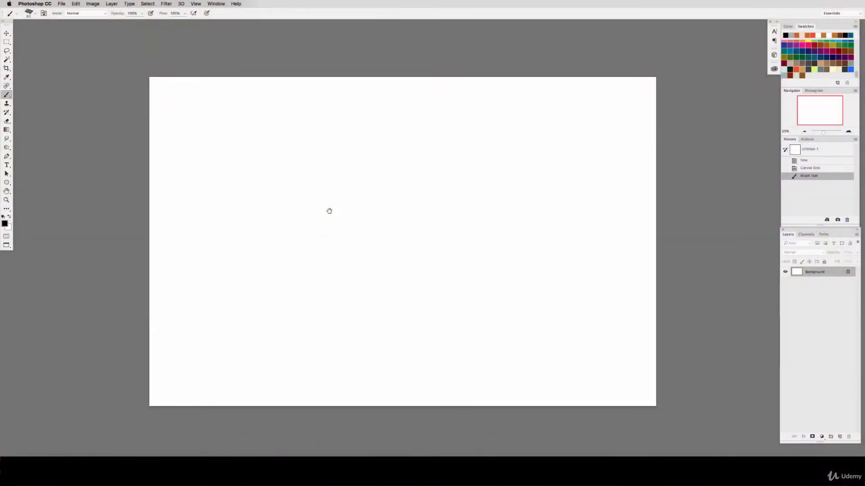
- Create a new 14 × 13 inch RGB document at 300 pixels/inch with a white background
drag(326, 211, 335, 207)
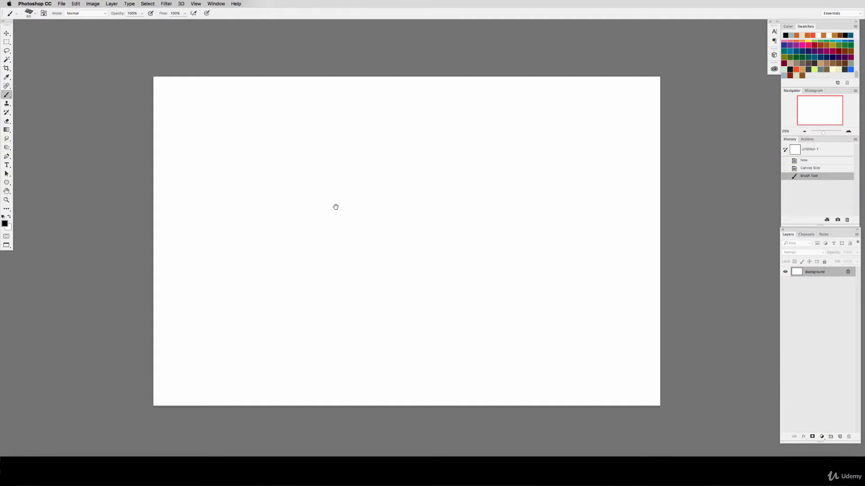
click(61, 4)
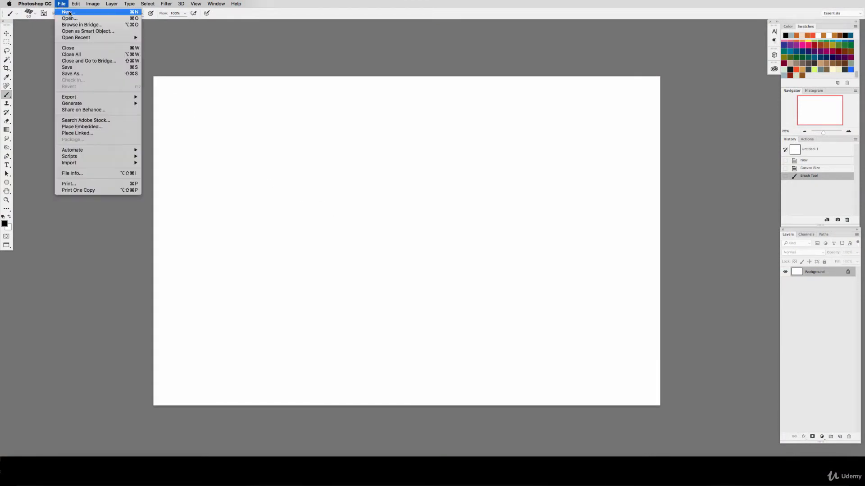
click(70, 13)
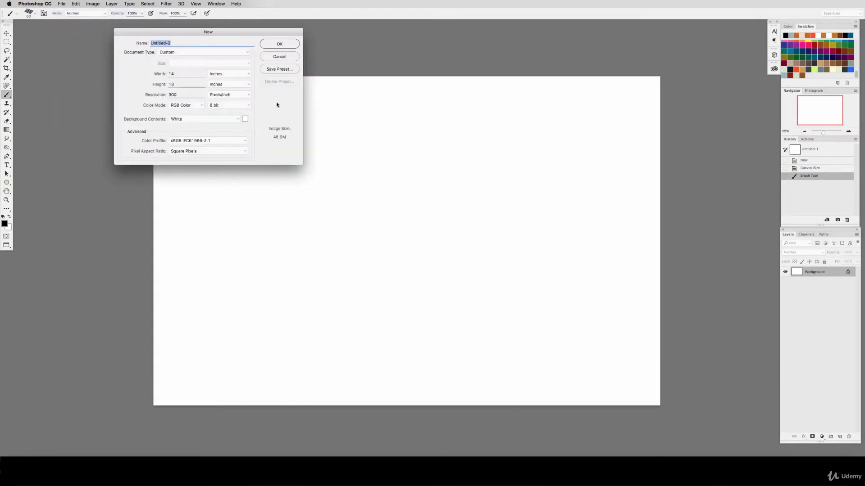
drag(212, 32, 467, 149)
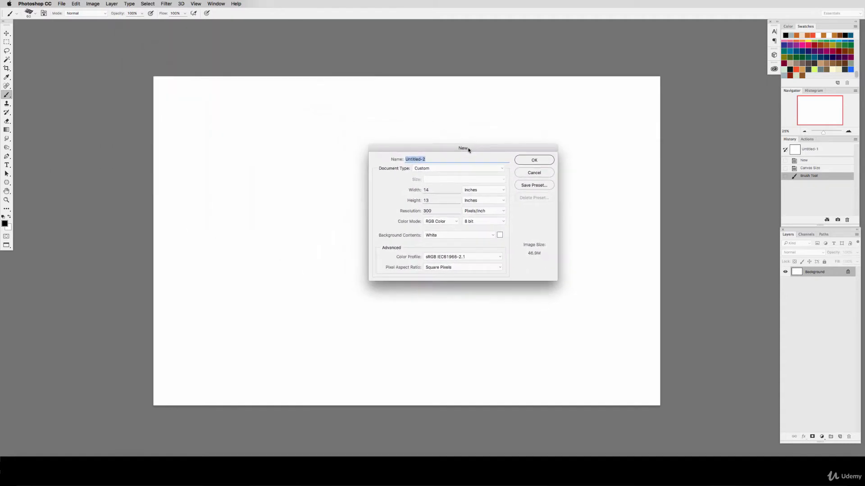
double_click(436, 199)
double_click(433, 210)
click(534, 161)
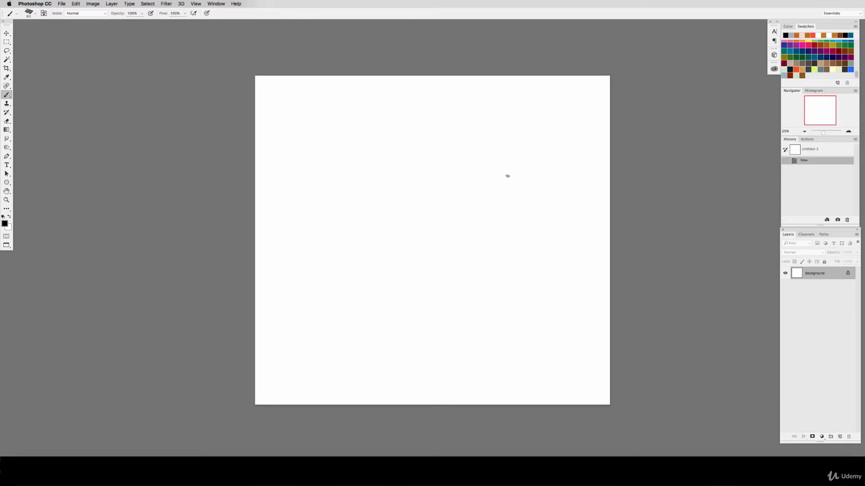
drag(427, 206, 415, 205)
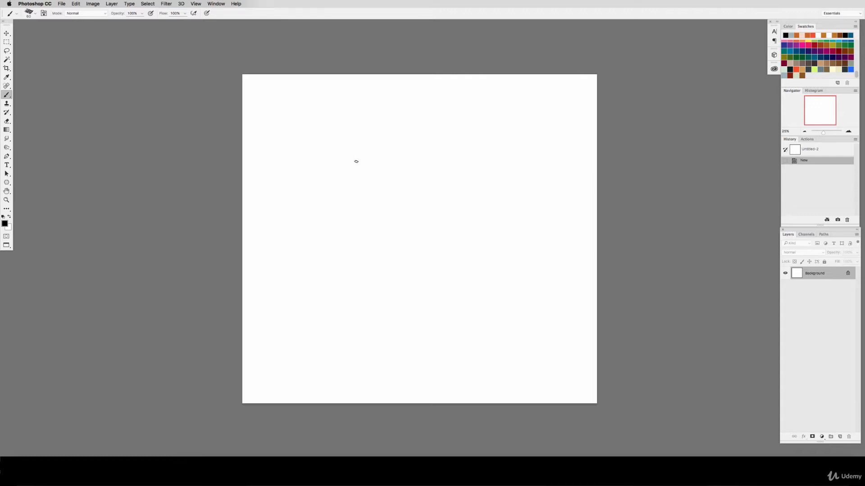
- Switch to the Rectangular Marquee tool, return to the Brush tool and enlarge the textured brush to 1000 px
key(m)
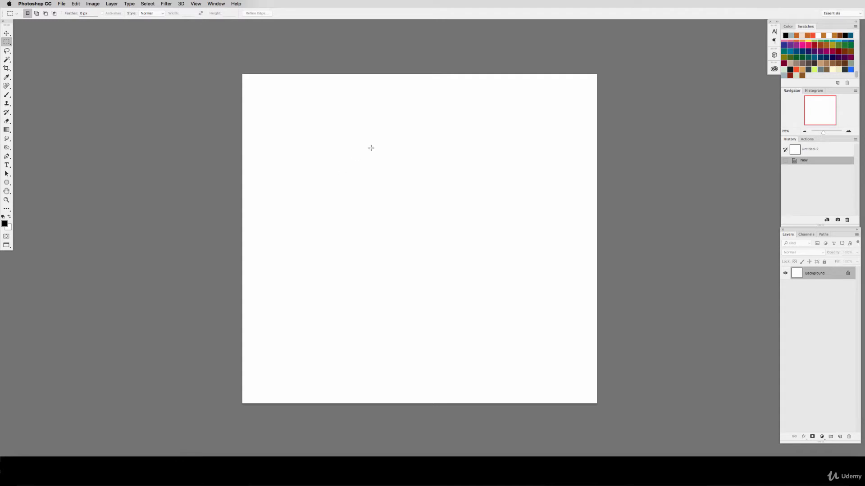
click(7, 95)
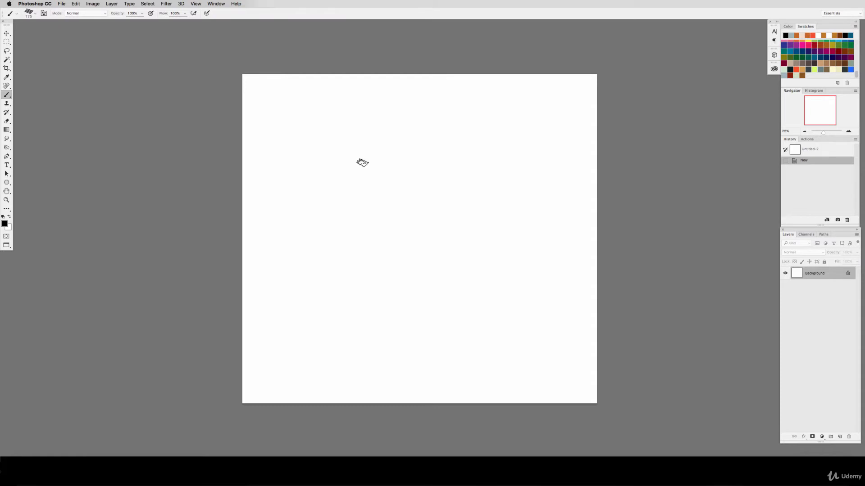
key(bracketright)
key(bracketright)
key(bracketright)
key(bracketright)
key(bracketright)
key(bracketright)
key(bracketright)
key(bracketright)
key(bracketright)
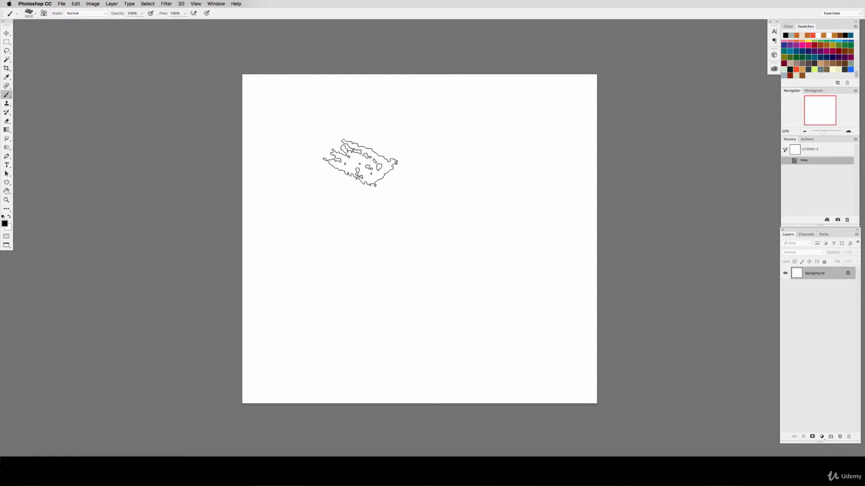
- Vary the brush size down and up repeatedly, ending at 1600 px
key(bracketleft)
key(bracketleft)
key(bracketleft)
key(bracketright)
key(bracketright)
key(bracketright)
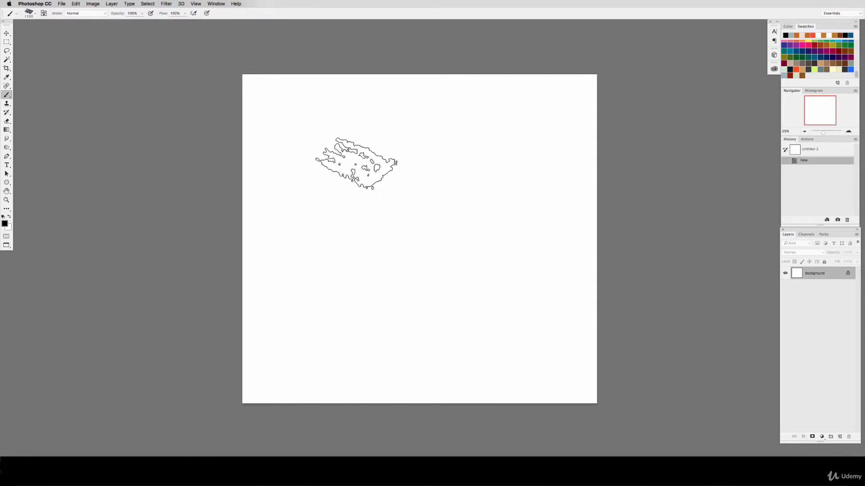
key(bracketleft)
key(bracketleft)
key(bracketright)
key(bracketright)
key(bracketleft)
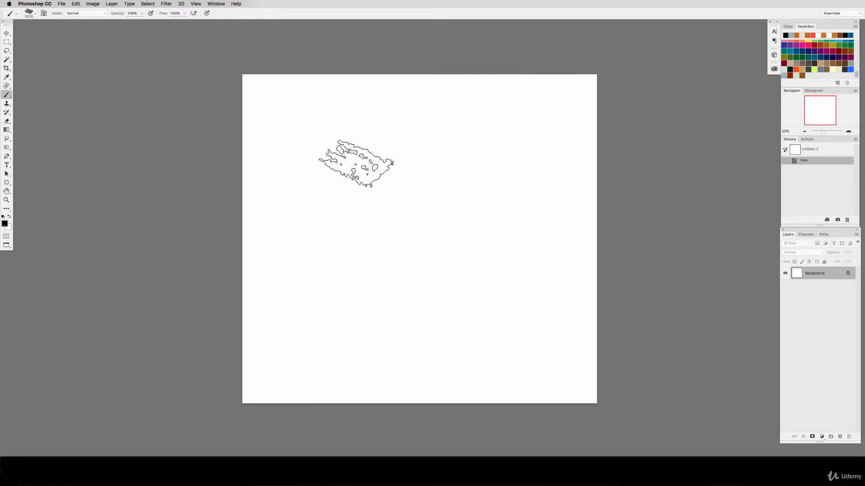
key(bracketright)
key(bracketright)
key(bracketright)
key(bracketright)
key(bracketright)
key(bracketright)
key(bracketright)
key(bracketleft)
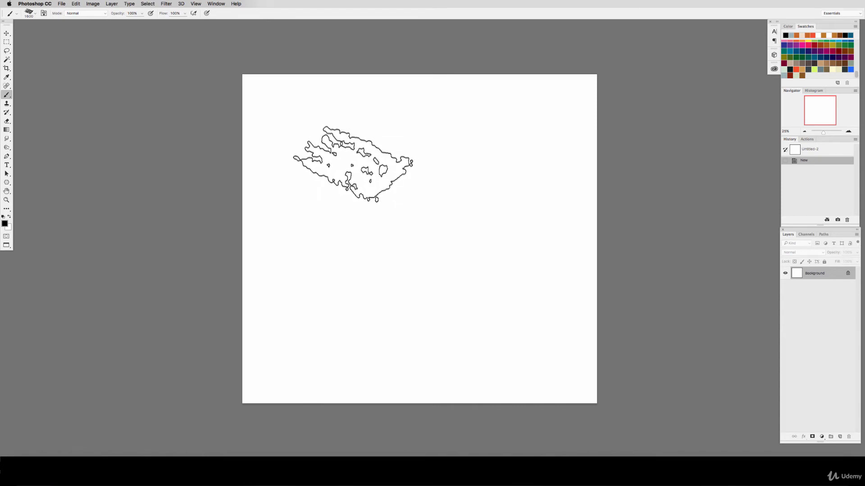
- Switch to the Move tool and back to the Brush tool, and shrink the brush to 175 px
click(6, 33)
key(b)
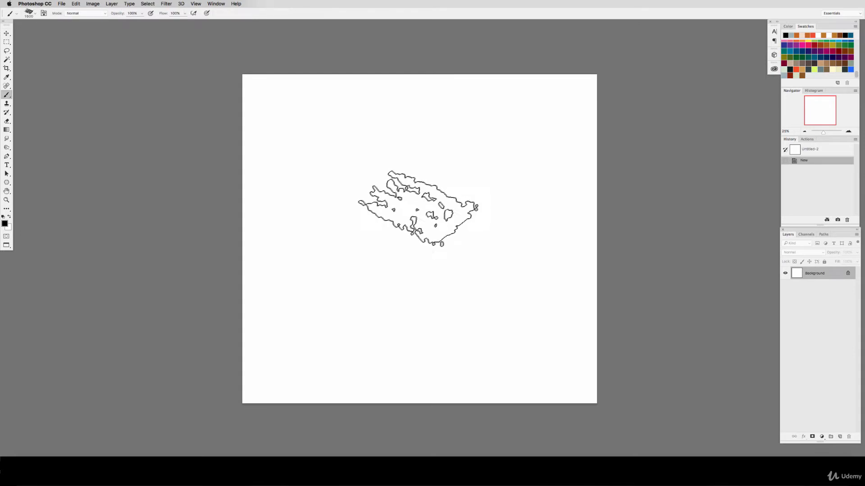
key(bracketleft)
key(bracketleft)
key(bracketleft)
key(bracketleft)
key(bracketleft)
key(bracketleft)
key(bracketleft)
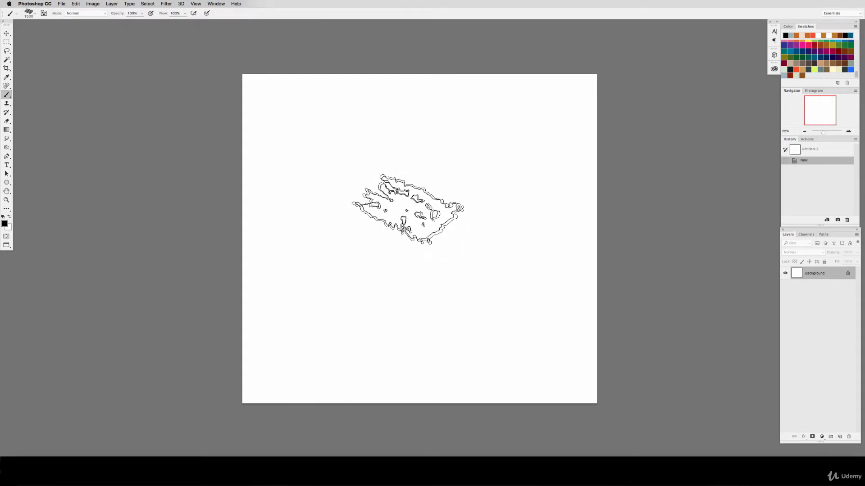
key(bracketleft)
key(bracketleft)
key(bracketleft)
key(bracketleft)
key(bracketleft)
key(bracketleft)
key(bracketleft)
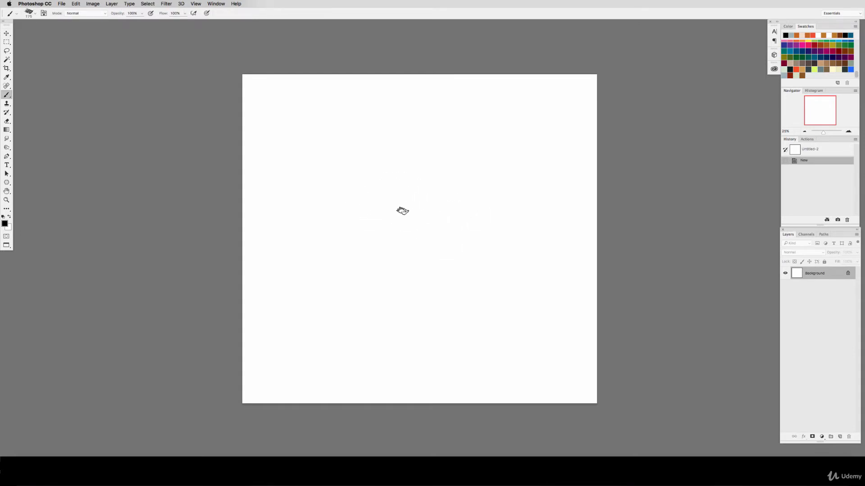
- Enlarge the textured brush to 1200 px
key(bracketright)
key(bracketright)
key(bracketright)
key(bracketright)
key(bracketright)
key(bracketright)
key(bracketright)
key(bracketright)
key(bracketright)
key(bracketright)
- Paint a solid black patch on the upper part of the canvas and clear it by filling the layer with white
mouse_move(395, 171)
mouse_down()
mouse_move(371, 189)
mouse_move(410, 163)
mouse_move(338, 234)
mouse_move(376, 237)
mouse_move(362, 244)
mouse_move(369, 168)
mouse_move(381, 154)
mouse_move(363, 153)
mouse_move(382, 175)
mouse_move(451, 166)
mouse_move(383, 228)
mouse_up()
mouse_move(371, 192)
mouse_down()
mouse_move(443, 192)
mouse_move(446, 178)
mouse_move(450, 199)
mouse_move(428, 194)
mouse_up()
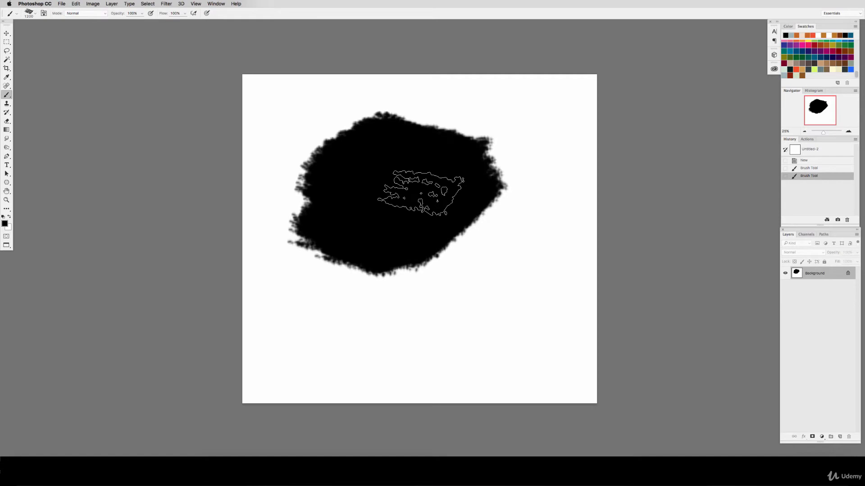
key(super+BackSpace)
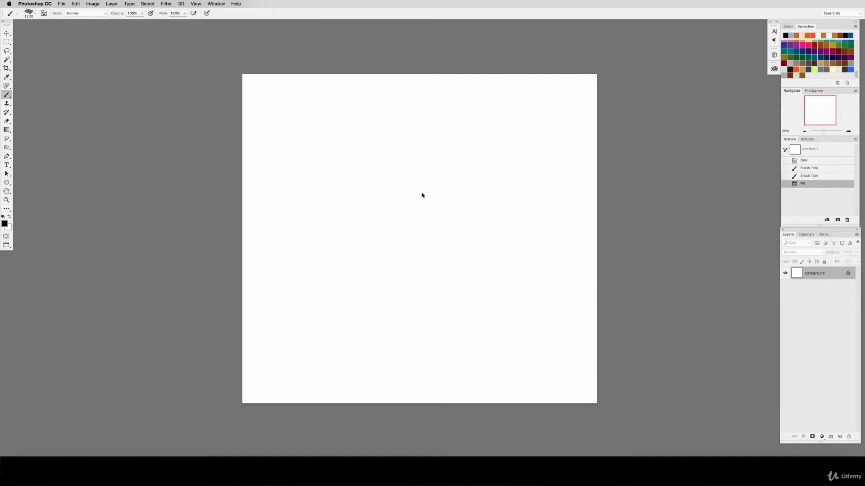
- Set brush opacity and flow to 40% and build up overlapping diagonal strokes into a dark patch left of the canvas centre
key(4)
key(shift+4)
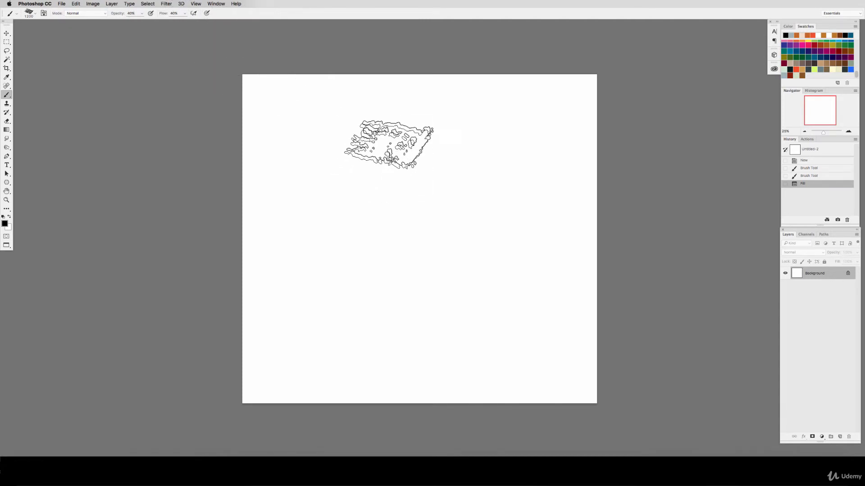
mouse_move(388, 144)
mouse_down()
mouse_move(350, 185)
mouse_move(372, 199)
mouse_move(404, 181)
mouse_move(361, 228)
mouse_up()
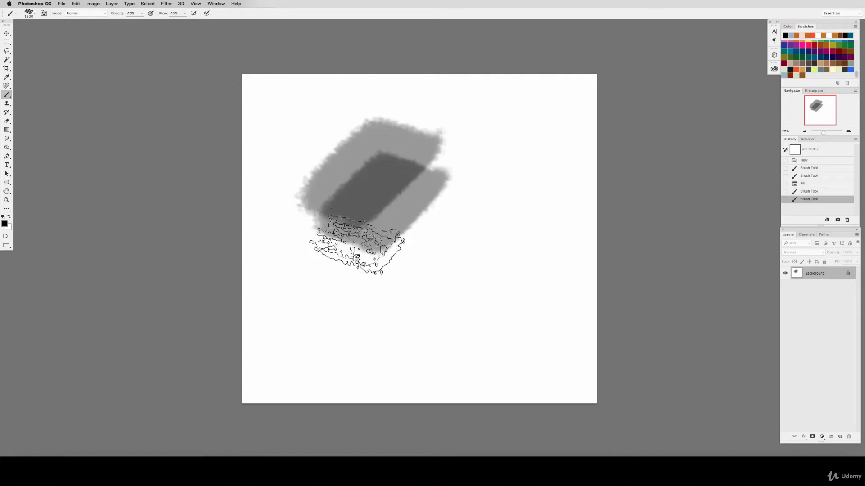
mouse_move(409, 201)
mouse_down()
mouse_move(348, 260)
mouse_move(355, 257)
mouse_up()
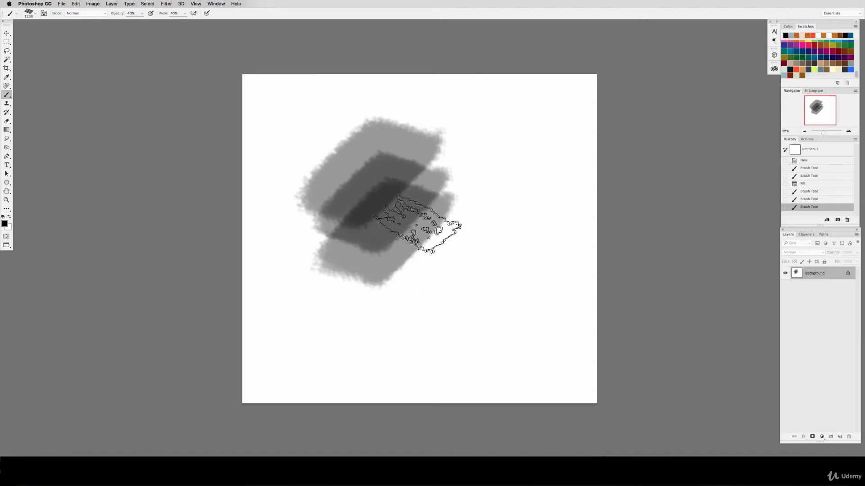
mouse_move(418, 225)
mouse_down()
mouse_move(420, 243)
mouse_move(366, 286)
mouse_up()
drag(419, 265, 368, 328)
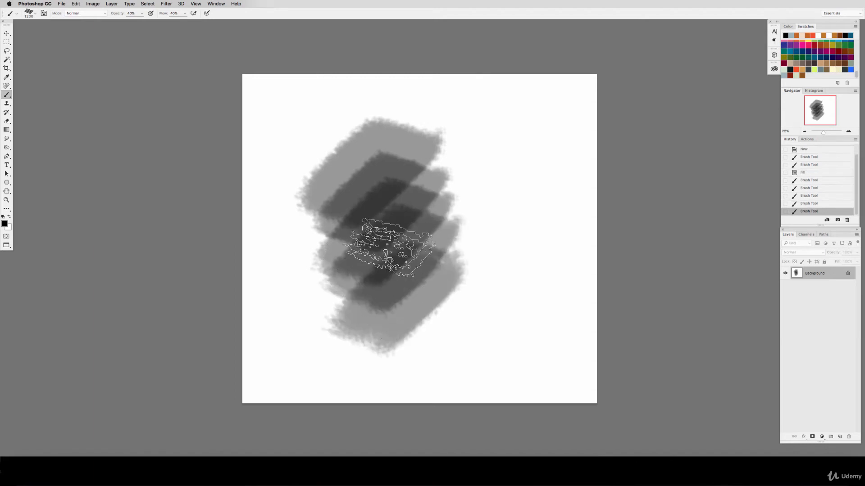
mouse_move(389, 247)
mouse_down()
mouse_move(401, 208)
mouse_move(373, 196)
mouse_move(356, 258)
mouse_move(396, 203)
mouse_move(367, 261)
mouse_move(445, 246)
mouse_up()
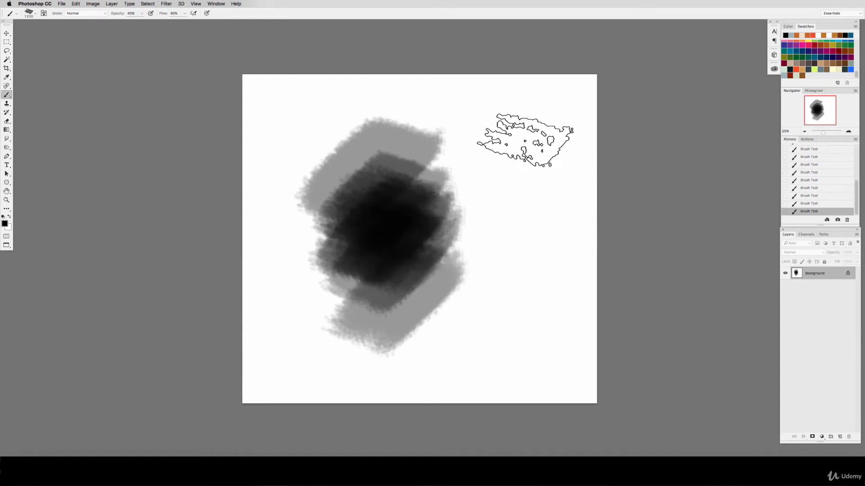
- Lower the brush opacity and flow to 20% and paint a softer layered patch on the right side of the canvas
key(2)
key(shift+2)
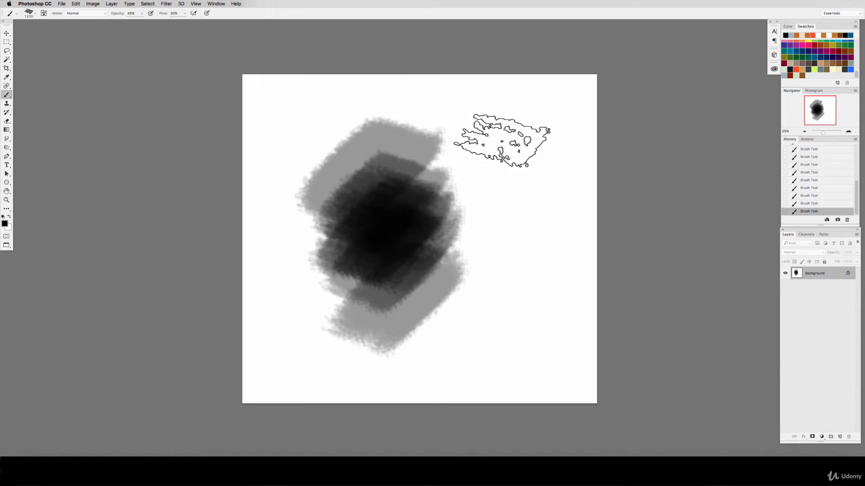
key(shift+5)
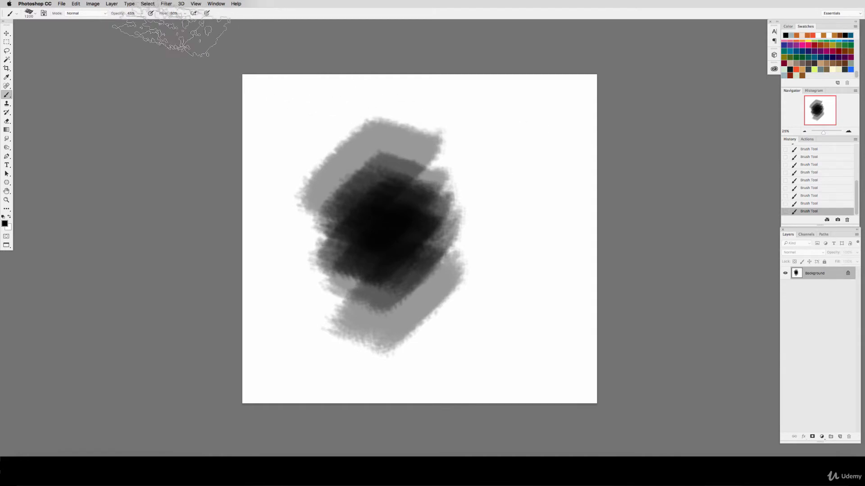
key(2)
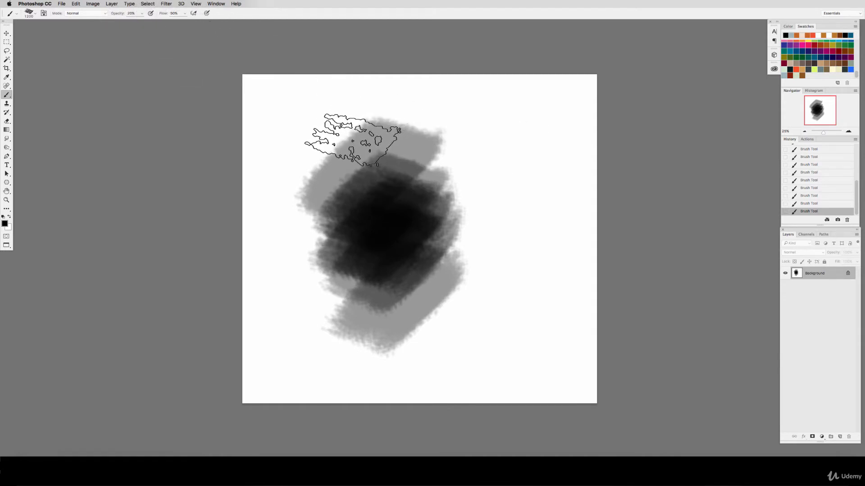
key(shift+2)
mouse_move(520, 156)
mouse_down()
mouse_move(511, 173)
mouse_move(527, 164)
mouse_move(517, 182)
mouse_move(527, 197)
mouse_move(516, 222)
mouse_move(525, 217)
mouse_move(516, 245)
mouse_move(523, 266)
mouse_move(532, 204)
mouse_move(512, 188)
mouse_move(517, 172)
mouse_move(516, 206)
mouse_move(527, 186)
mouse_move(527, 179)
mouse_move(512, 225)
mouse_move(545, 189)
mouse_up()
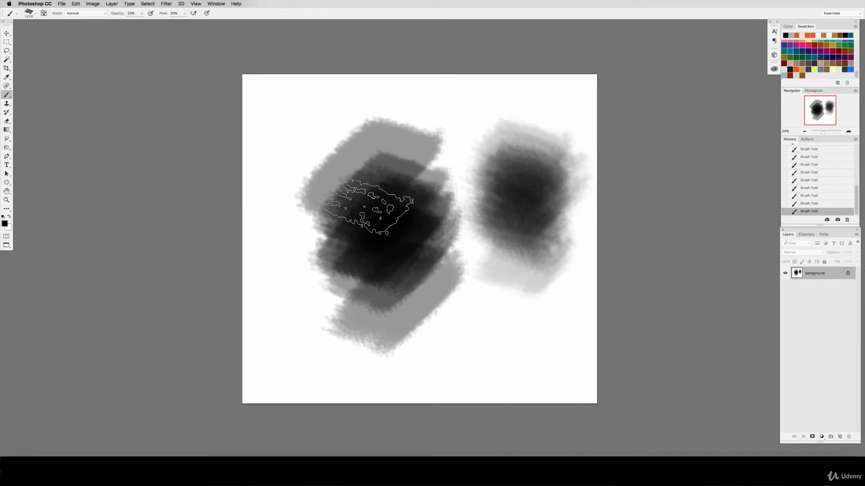
- Open the brush settings, move them clear of the dark patch and pick the 30 px hard round tip
key(F5)
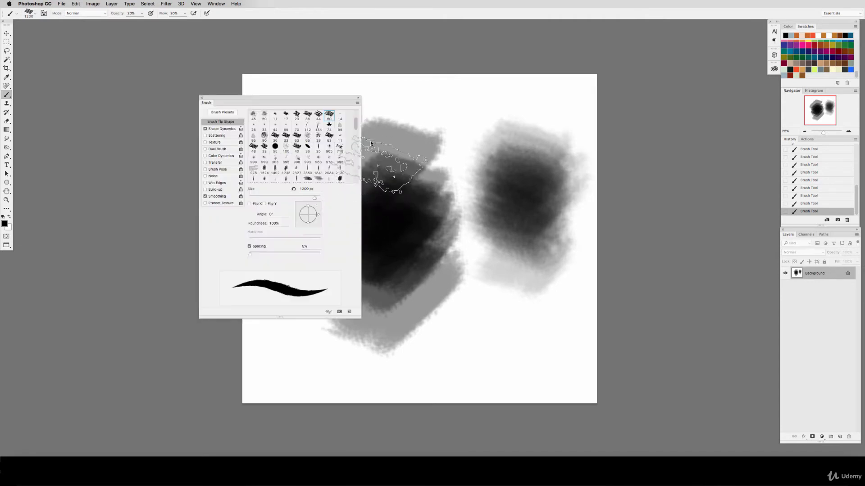
mouse_move(301, 97)
mouse_down()
mouse_move(543, 110)
mouse_move(539, 93)
mouse_move(545, 102)
mouse_up()
drag(585, 121, 583, 111)
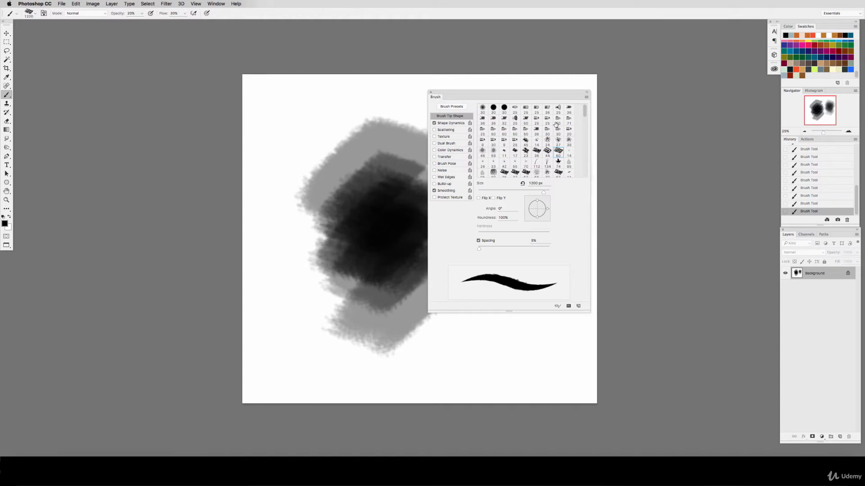
mouse_move(517, 98)
mouse_down()
mouse_move(631, 100)
mouse_move(592, 108)
mouse_up()
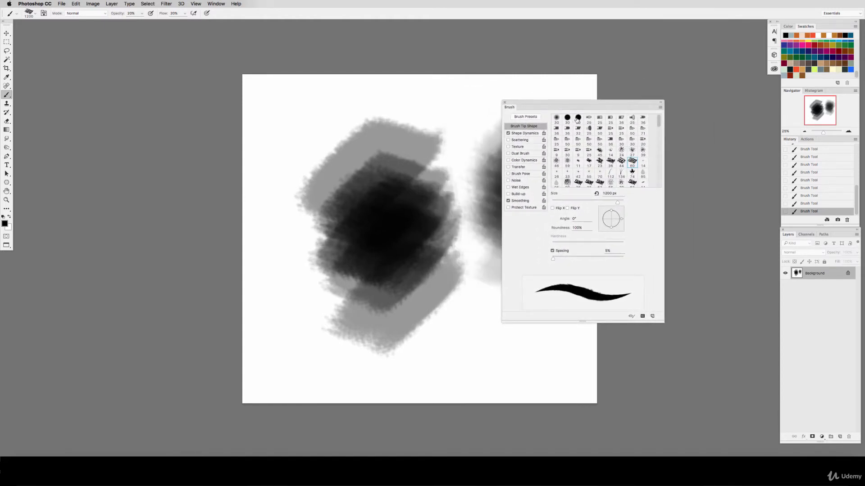
click(578, 118)
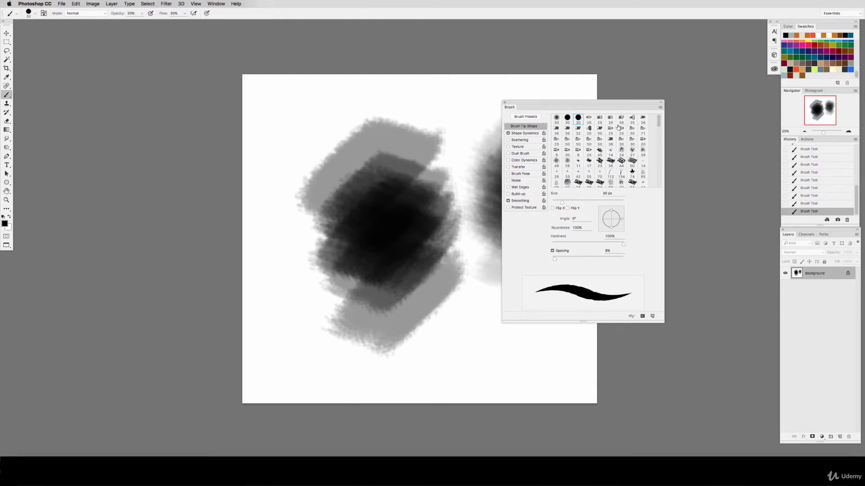
click(567, 118)
- Reduce the size jitter in Shape Dynamics to its minimum and return to the brush tip shape settings
click(529, 133)
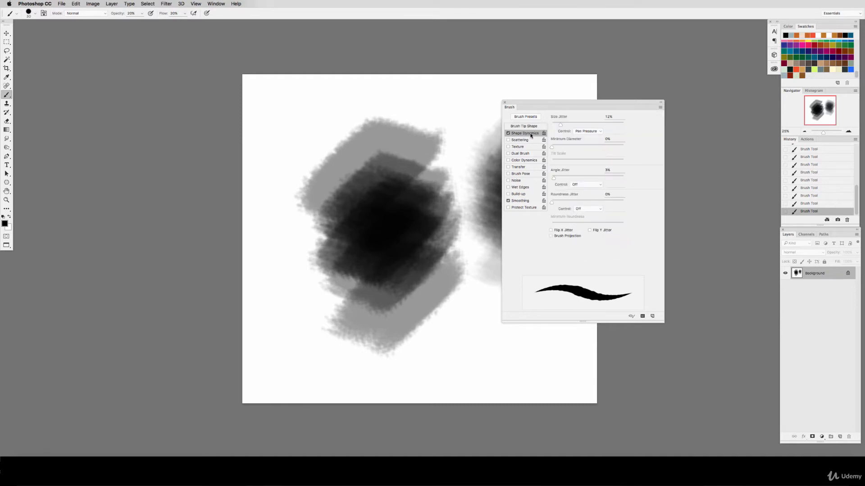
mouse_move(560, 125)
mouse_down()
mouse_move(586, 125)
mouse_move(553, 126)
mouse_move(615, 127)
mouse_move(544, 129)
mouse_up()
click(526, 126)
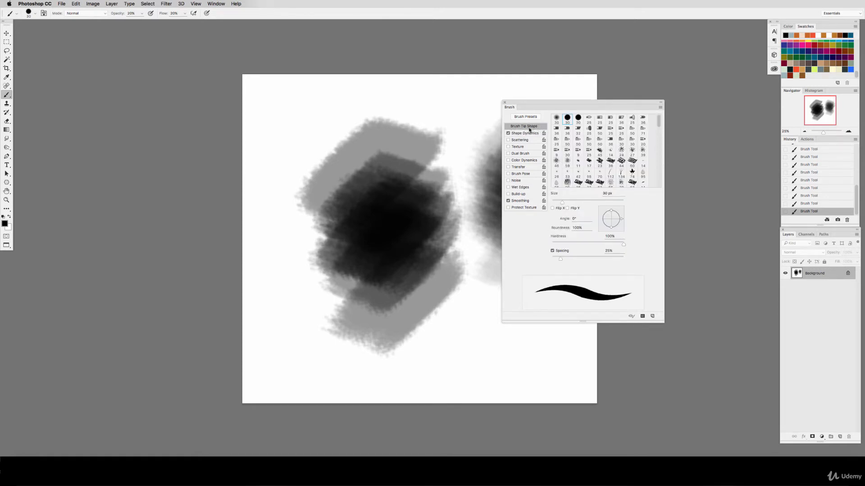
- Compare very wide and 1% spacing for the round tip, and set the brush spacing to 26%
mouse_move(561, 258)
mouse_down()
mouse_move(614, 260)
mouse_move(606, 260)
mouse_up()
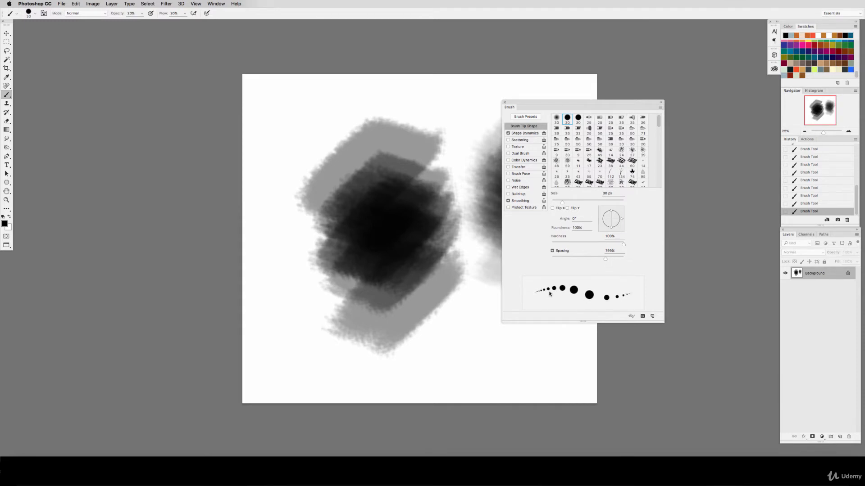
drag(605, 260, 549, 259)
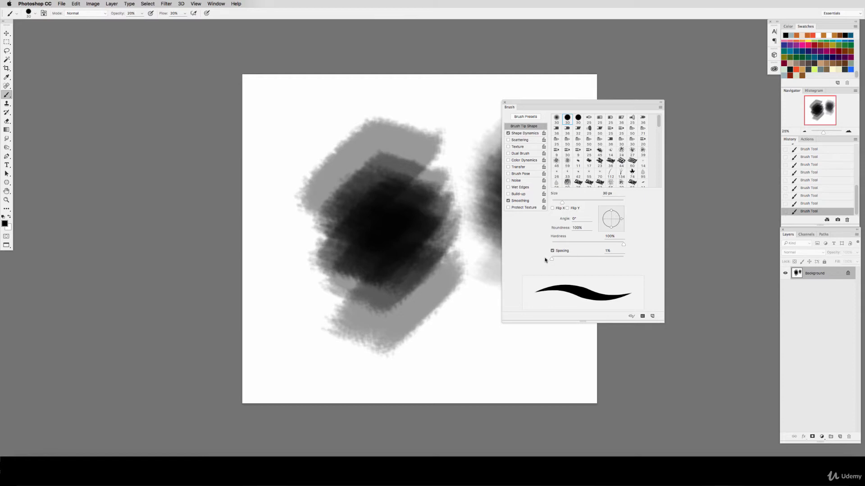
drag(549, 260, 558, 260)
- Enlarge the hard round brush to 175 px
key(bracketright)
key(bracketright)
key(bracketright)
key(bracketright)
key(bracketright)
key(bracketright)
key(bracketright)
key(bracketright)
key(bracketright)
key(bracketright)
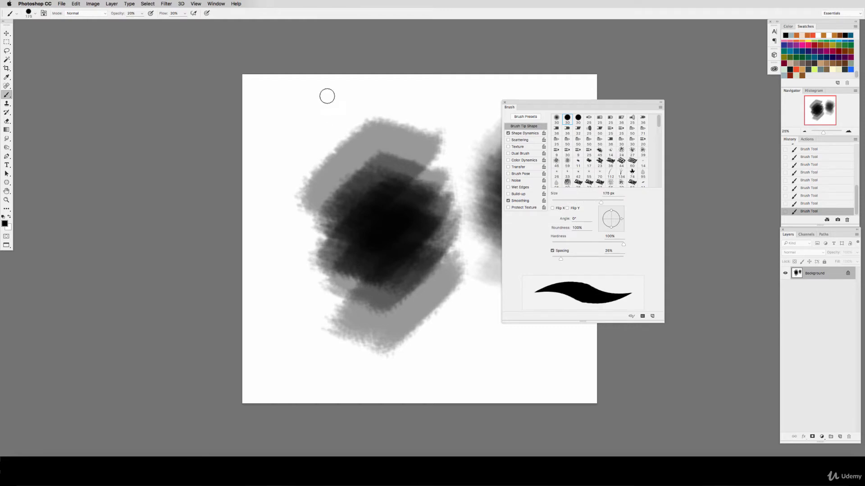
- Paint a curved black stroke beside the dark patch's upper-left edge with a 200 px brush at 100% opacity
key(bracketright)
mouse_move(325, 97)
mouse_down()
mouse_move(284, 148)
mouse_move(285, 166)
mouse_up()
key(super+z)
key(0)
mouse_move(310, 114)
mouse_down()
mouse_move(282, 165)
mouse_move(284, 149)
mouse_move(284, 217)
mouse_up()
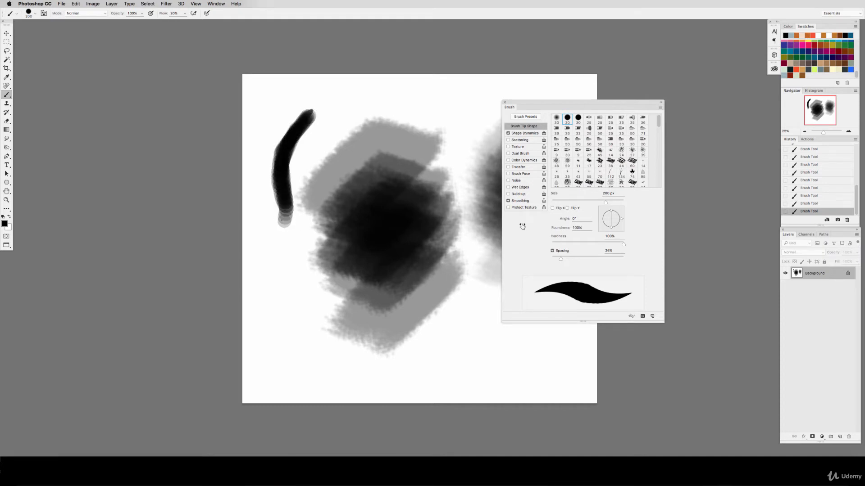
- Try a test stroke with tighter brush spacing near the canvas's lower-left area, and undo it
drag(560, 258, 556, 258)
drag(297, 281, 290, 353)
key(super+z)
- Widen the brush spacing, enable Scattering at 1000% and paint scattered dots over and around the dark patch
click(537, 139)
mouse_move(558, 123)
mouse_down()
mouse_move(620, 125)
mouse_move(541, 133)
mouse_up()
click(538, 127)
drag(578, 258, 604, 259)
click(521, 140)
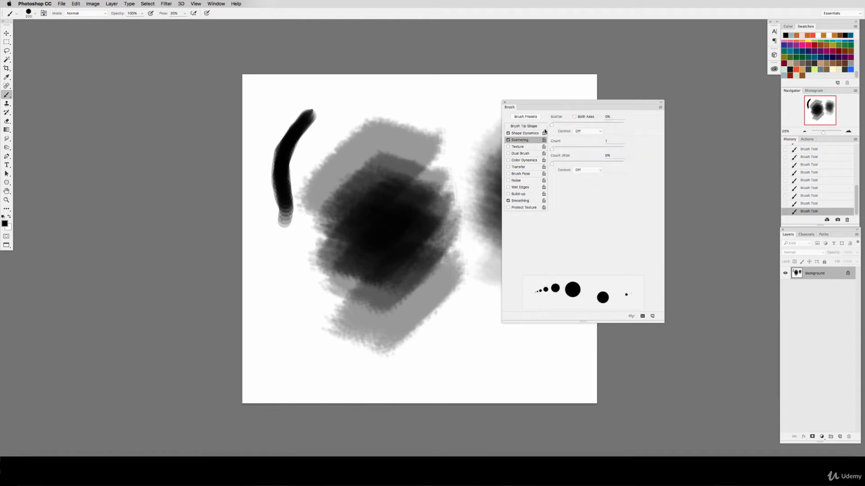
drag(573, 124, 624, 124)
mouse_move(496, 142)
mouse_down()
mouse_move(385, 150)
mouse_move(392, 316)
mouse_move(318, 293)
mouse_move(316, 280)
mouse_up()
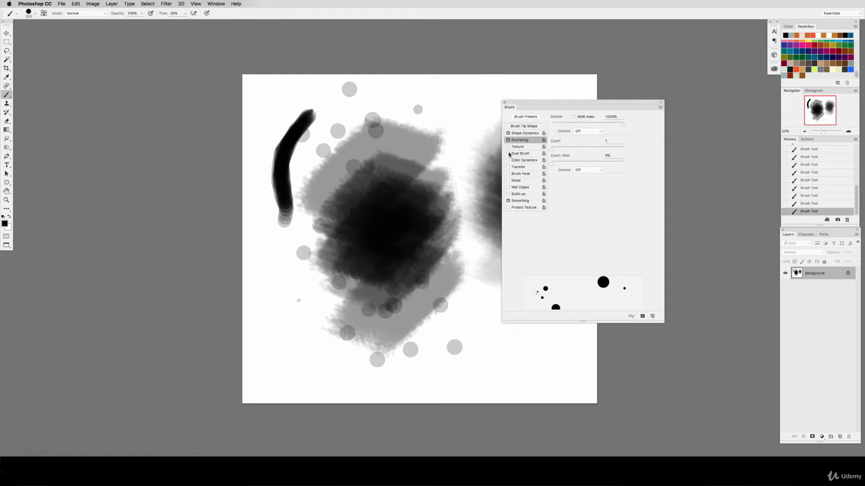
- Switch Dual Brush on and off, and enable Transfer with opacity jitter and flow jitter both at 100%
click(524, 154)
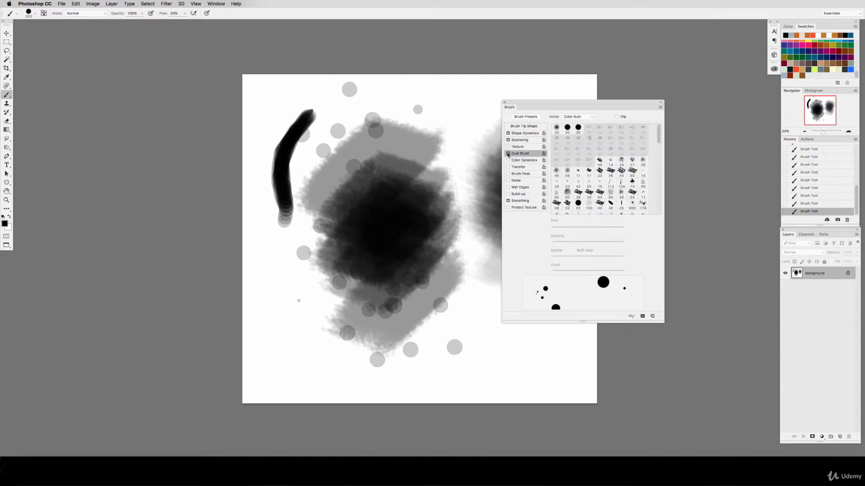
click(508, 154)
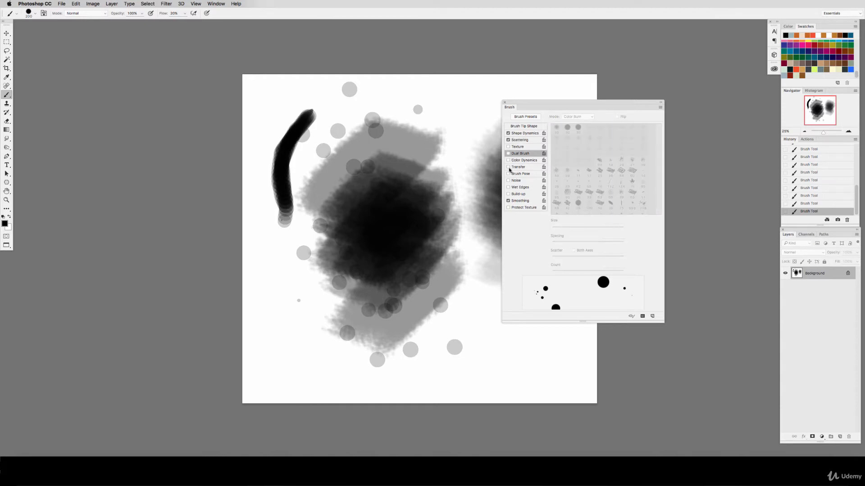
click(508, 168)
click(518, 167)
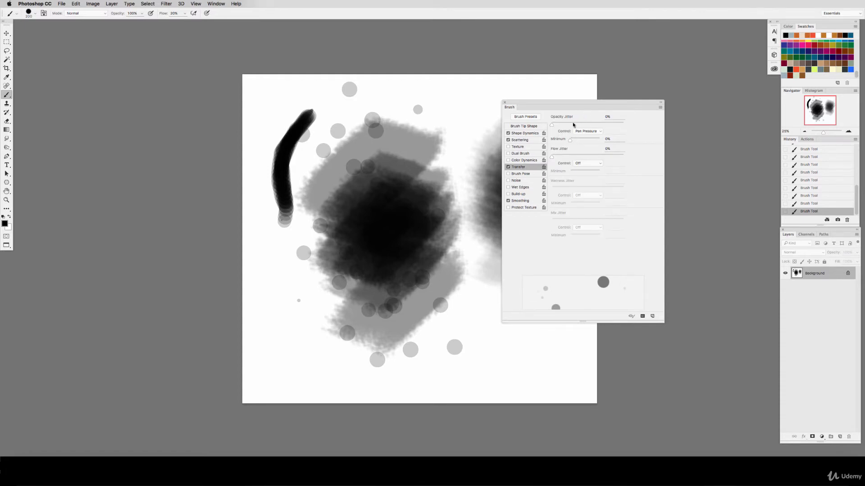
drag(565, 126, 625, 125)
drag(561, 157, 624, 157)
- Try a stroke with the Transfer jitter, undo it, and reduce the brush size to 20 px
mouse_move(295, 281)
mouse_down()
mouse_move(310, 335)
mouse_move(345, 176)
mouse_move(271, 190)
mouse_move(377, 110)
mouse_move(362, 273)
mouse_move(366, 362)
mouse_move(371, 323)
mouse_move(348, 317)
mouse_move(338, 171)
mouse_move(306, 353)
mouse_move(314, 330)
mouse_move(332, 320)
mouse_up()
key(ctrl+z)
key(bracketleft)
key(bracketleft)
key(bracketleft)
key(bracketleft)
key(bracketleft)
key(bracketleft)
key(bracketleft)
key(bracketleft)
key(bracketleft)
key(bracketleft)
key(bracketleft)
key(bracketleft)
- Turn off Scattering and Transfer, set the brush spacing to 32% and close the brush settings
click(509, 141)
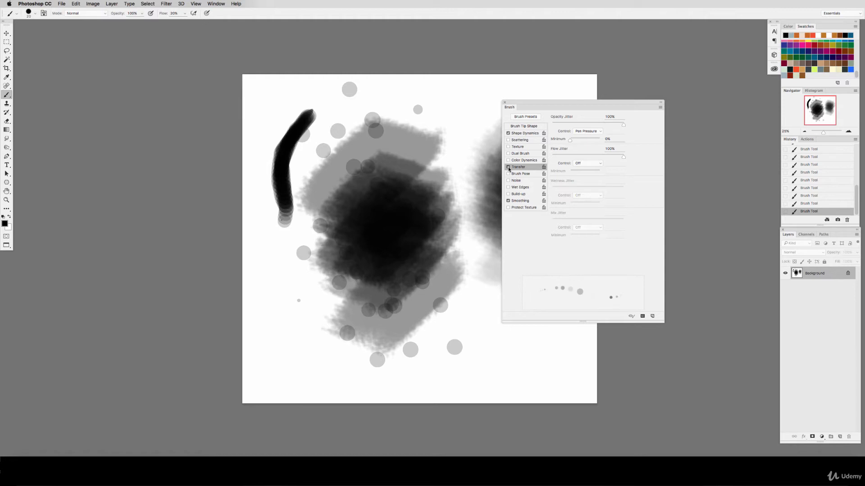
click(524, 127)
drag(590, 257, 570, 257)
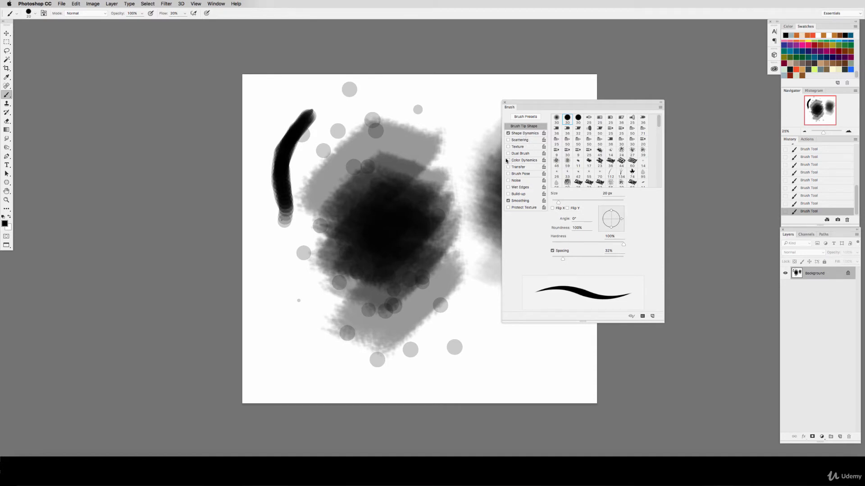
click(505, 103)
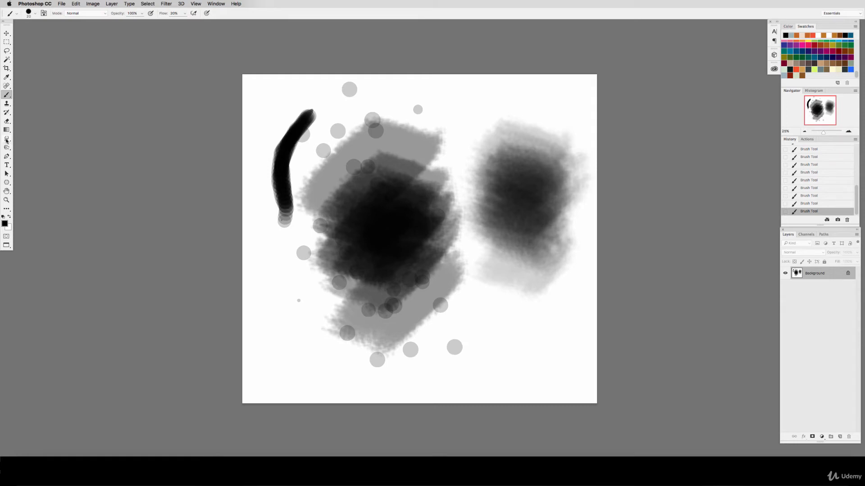
- Smear the large patch's lower-right edge outward using the Smudge tool at 500 px and 90% strength
key(r)
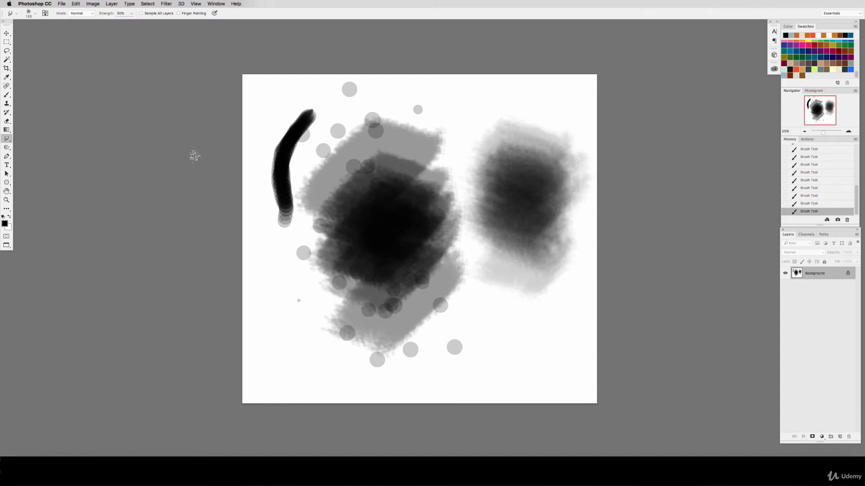
key(bracketright)
key(bracketright)
key(bracketright)
key(bracketright)
key(bracketright)
key(bracketright)
key(bracketright)
key(bracketright)
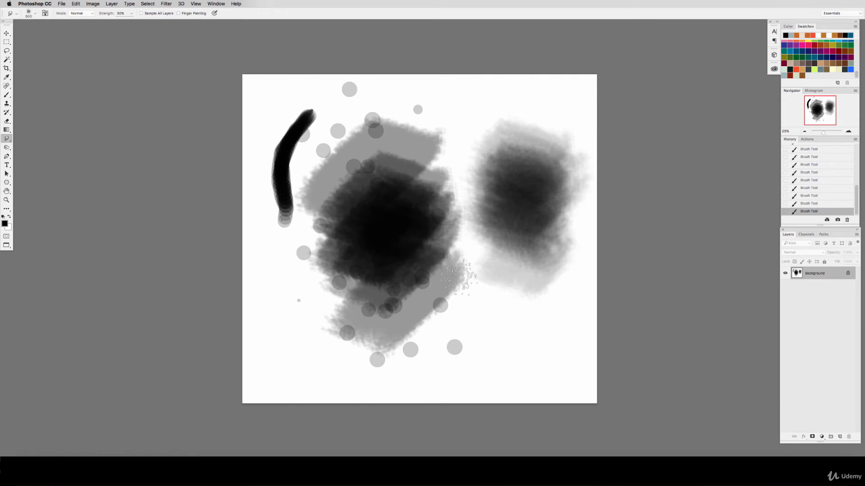
key(9)
mouse_move(490, 292)
mouse_down()
mouse_move(460, 280)
mouse_move(445, 256)
mouse_move(466, 287)
mouse_move(525, 309)
mouse_up()
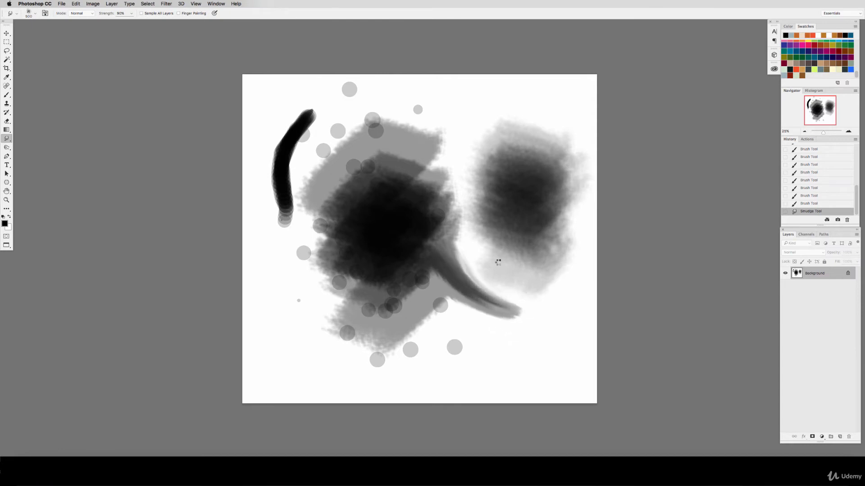
- Reduce the Smudge tool to 300 px and pull curved, tapering streaks out of the large patch's right side
key(bracketleft)
key(bracketleft)
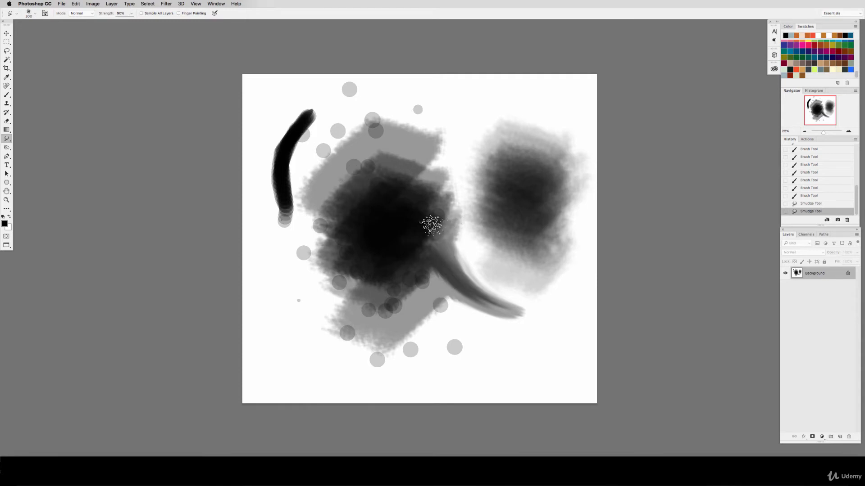
mouse_move(432, 225)
mouse_down()
mouse_move(466, 247)
mouse_move(513, 250)
mouse_up()
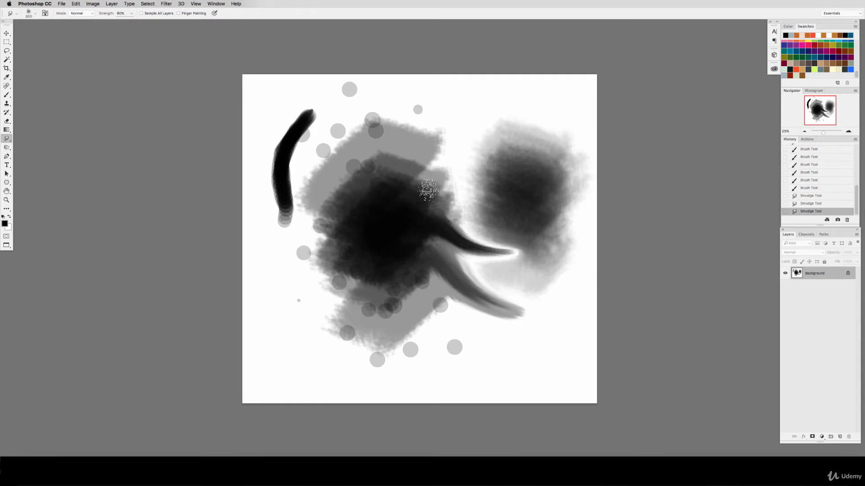
mouse_move(428, 190)
mouse_down()
mouse_move(482, 156)
mouse_move(495, 126)
mouse_up()
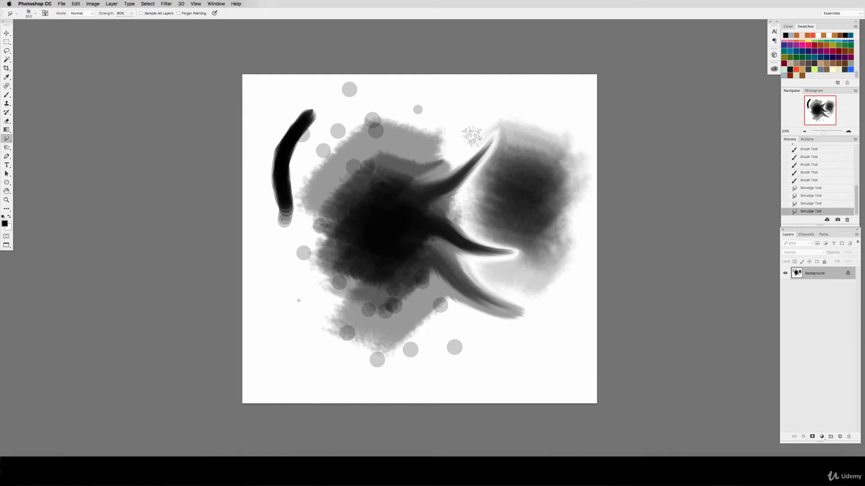
drag(444, 162, 479, 122)
drag(434, 137, 464, 103)
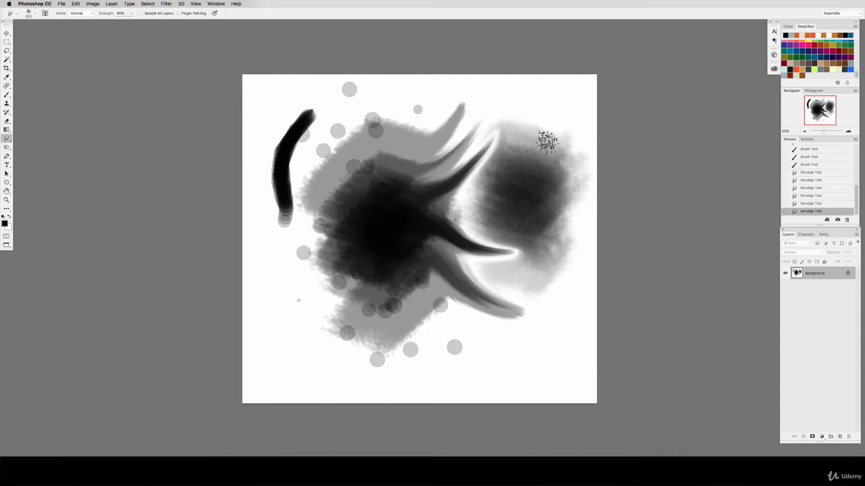
- Smudge the smaller patch's upper, right and lower edges outward into soft streaks
mouse_move(508, 145)
mouse_down()
mouse_move(546, 108)
mouse_move(523, 145)
mouse_move(549, 122)
mouse_move(537, 145)
mouse_move(560, 137)
mouse_up()
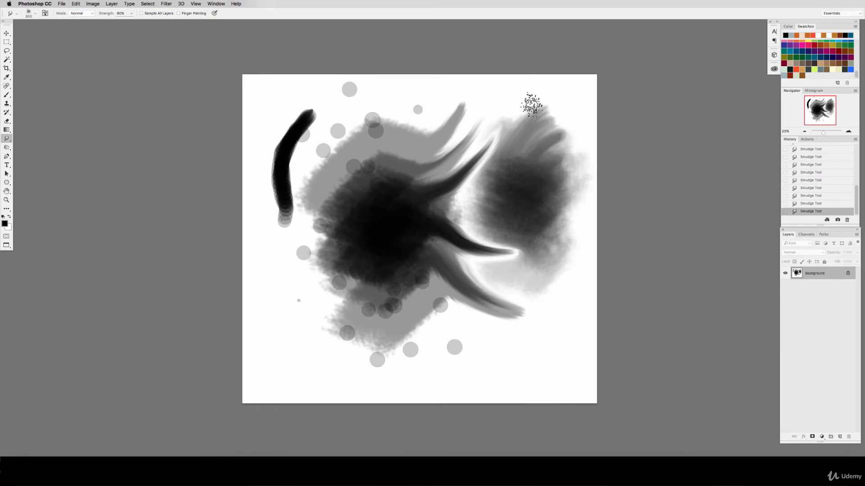
drag(546, 177, 578, 170)
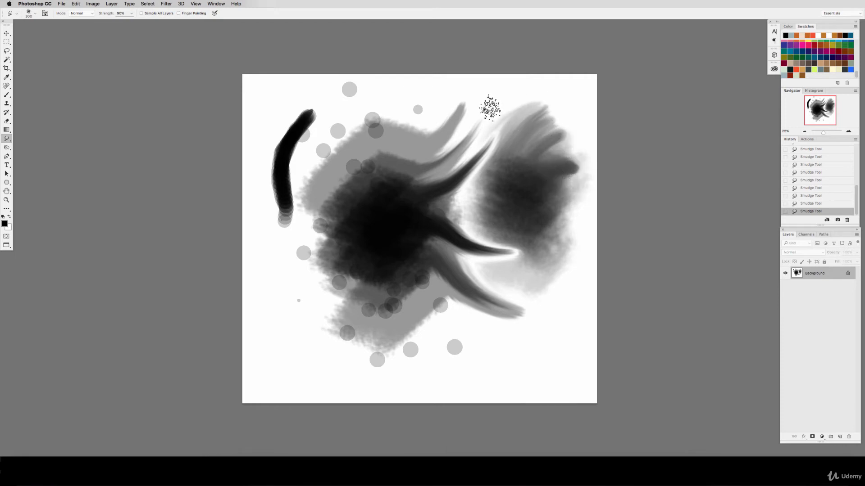
mouse_move(467, 261)
mouse_down()
mouse_move(521, 280)
mouse_move(549, 276)
mouse_up()
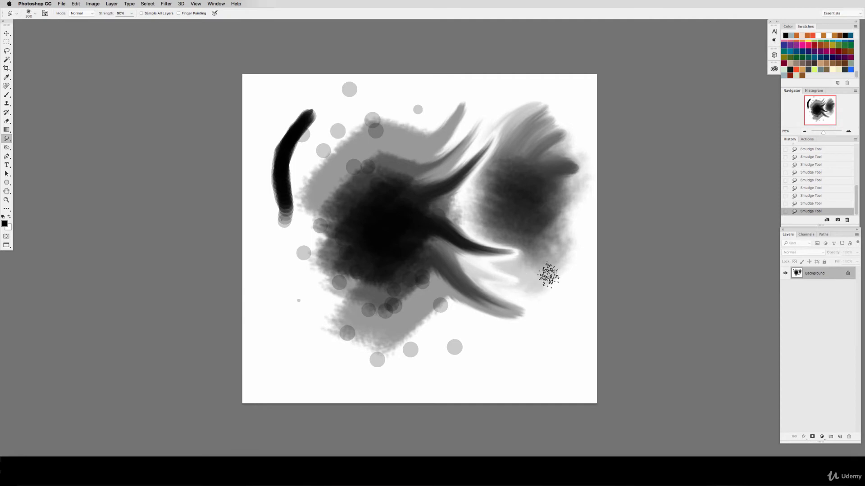
drag(536, 224, 558, 237)
mouse_move(546, 209)
mouse_down()
mouse_move(563, 219)
mouse_move(565, 210)
mouse_move(557, 268)
mouse_move(544, 256)
mouse_move(550, 288)
mouse_up()
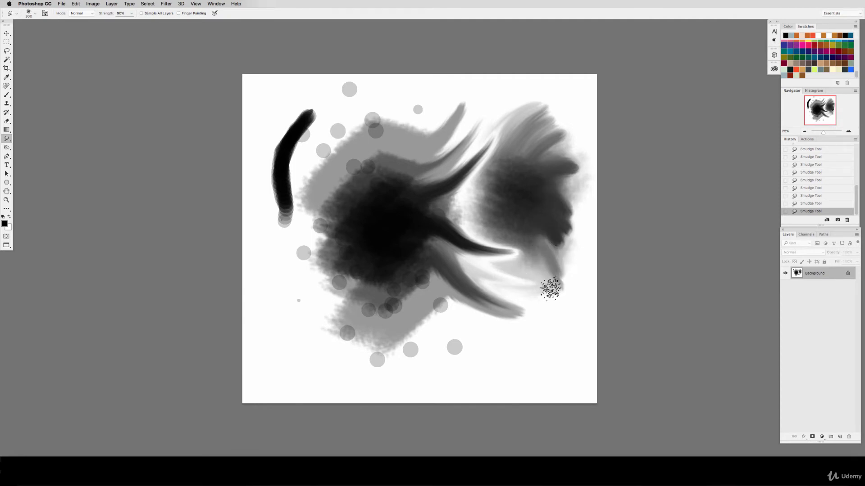
- Smudge the large patch's lower-right and upper edges outward, and pull a dark streak toward the smaller patch
mouse_move(433, 313)
mouse_down()
mouse_move(410, 318)
mouse_move(443, 322)
mouse_move(399, 328)
mouse_move(429, 331)
mouse_move(422, 287)
mouse_move(430, 293)
mouse_move(393, 300)
mouse_move(431, 302)
mouse_move(466, 267)
mouse_move(456, 260)
mouse_move(488, 284)
mouse_move(525, 286)
mouse_up()
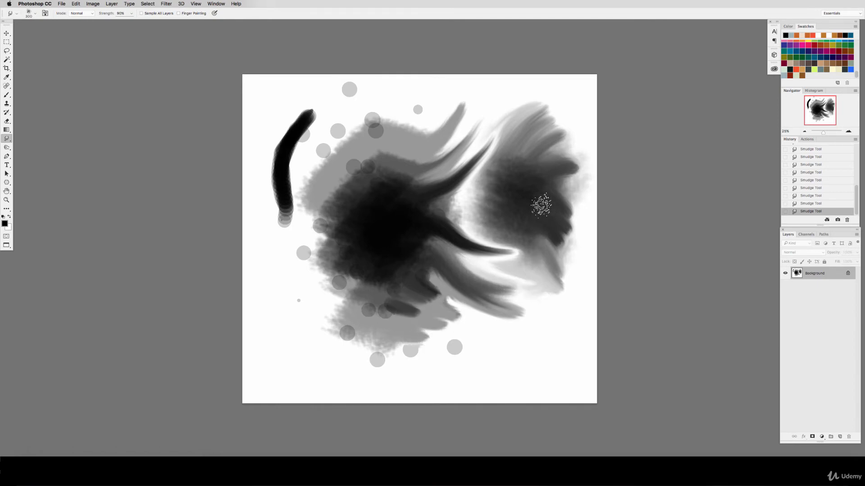
mouse_move(540, 204)
mouse_down()
mouse_move(486, 197)
mouse_move(463, 225)
mouse_up()
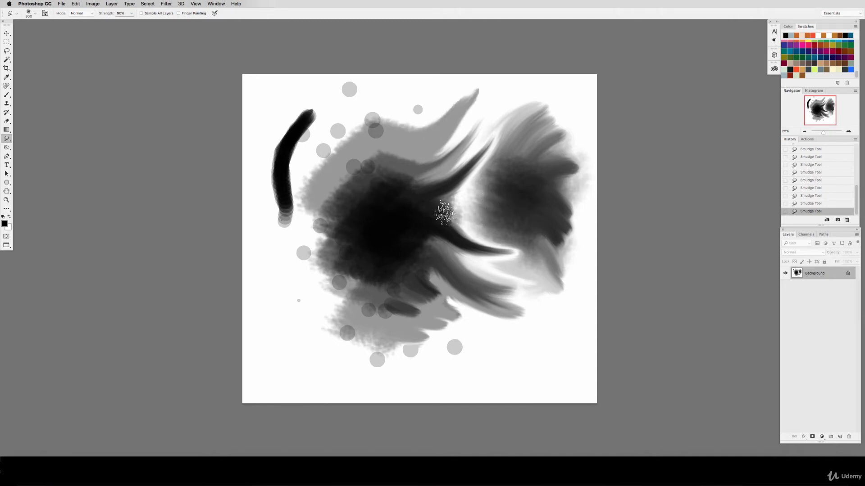
drag(432, 207, 479, 208)
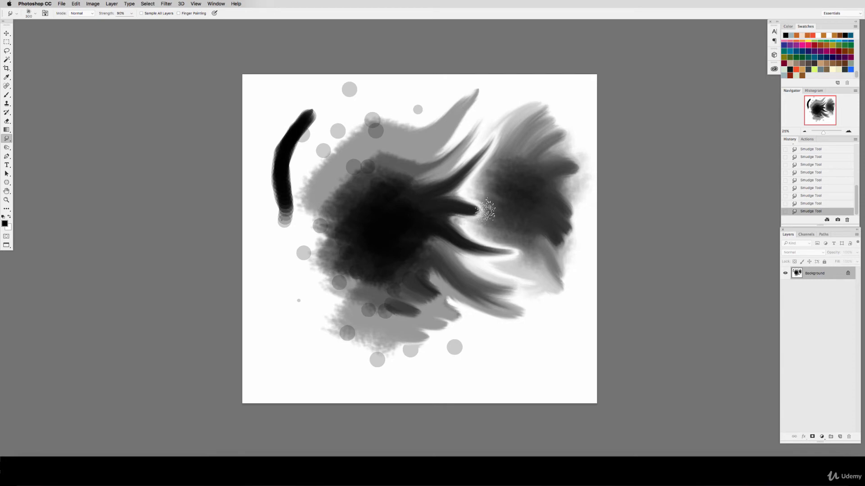
- Clear the canvas to white and brush a black circle outline on a new layer
key(super+BackSpace)
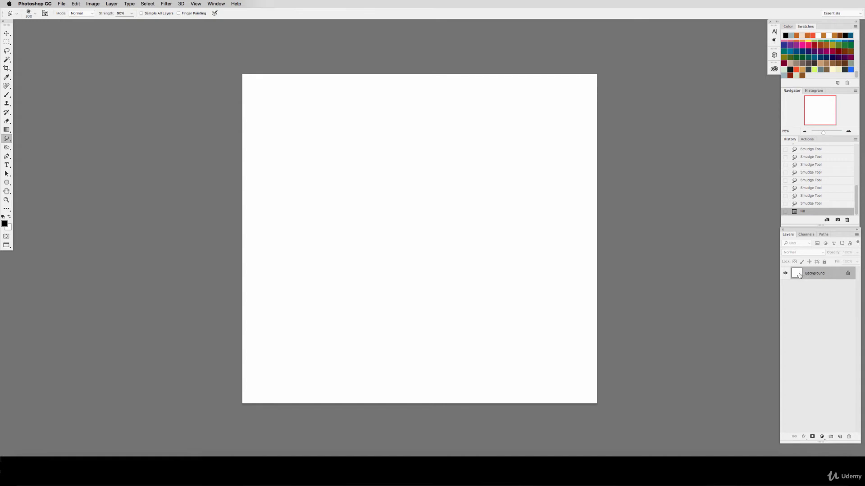
click(839, 438)
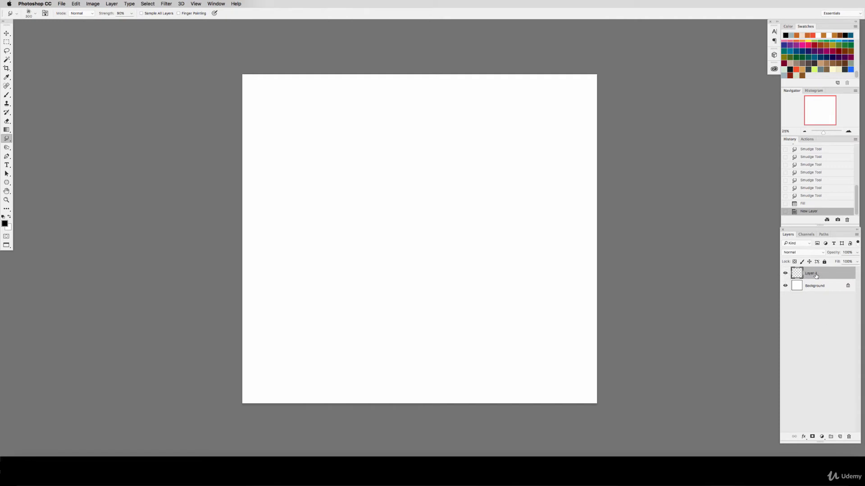
key(b)
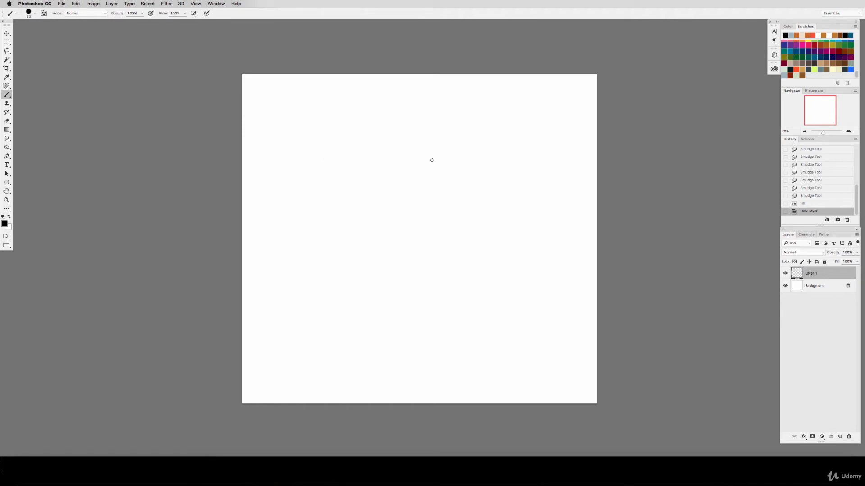
mouse_move(421, 150)
mouse_down()
mouse_move(359, 202)
mouse_move(393, 255)
mouse_move(453, 248)
mouse_move(482, 203)
mouse_move(463, 168)
mouse_move(429, 153)
mouse_up()
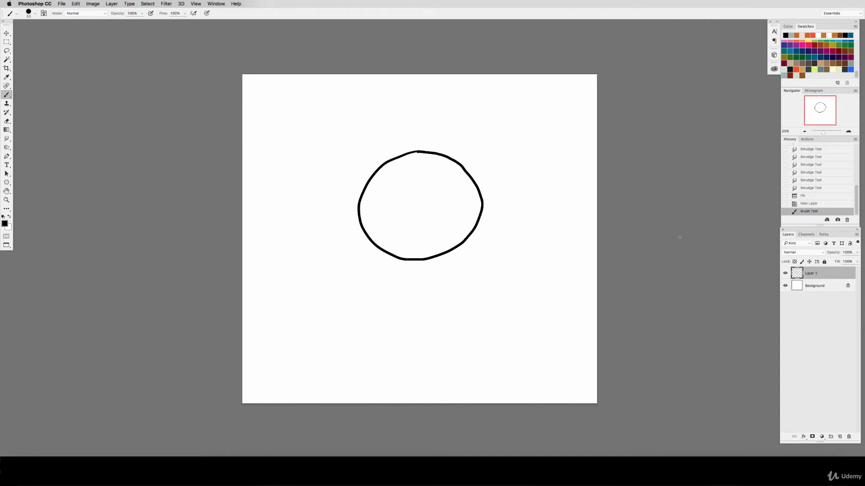
- Add a new layer between the background and the circle layer, and pick a grey-teal swatch
click(813, 288)
click(840, 437)
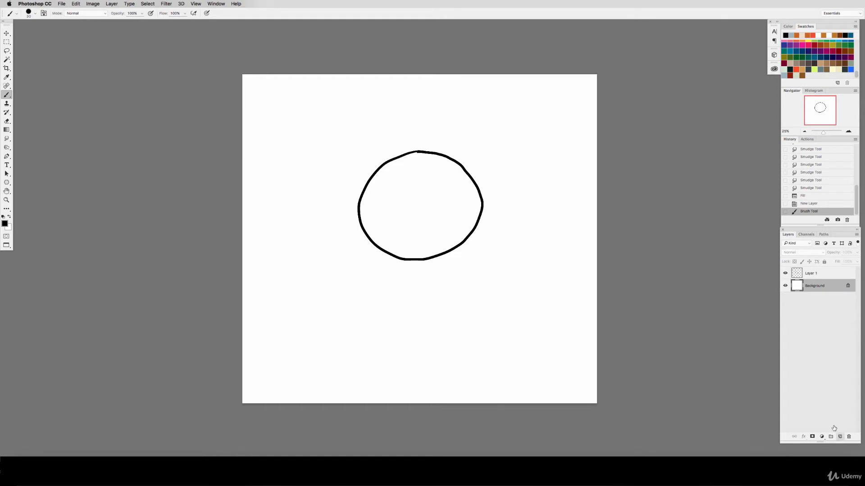
click(821, 68)
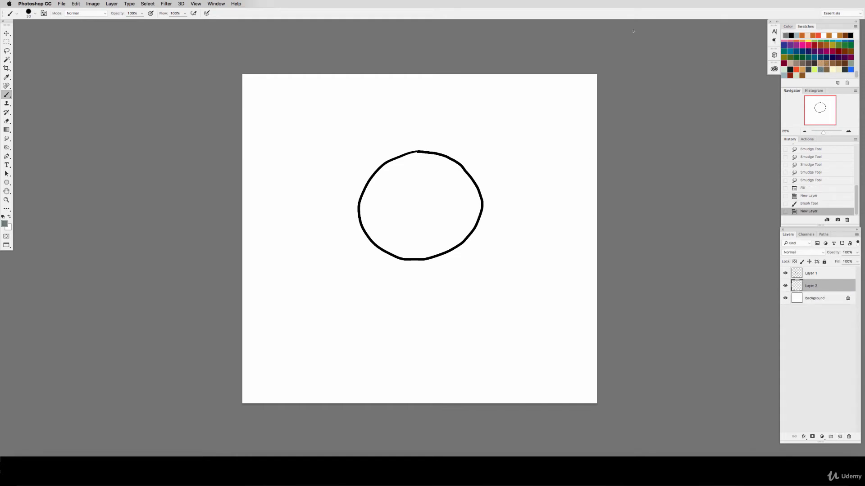
- Enlarge the brush to 500 px and paint a wide diagonal grey-teal stroke beneath the circle outline
key(bracketright)
key(bracketright)
key(bracketright)
key(bracketright)
key(bracketright)
key(bracketright)
key(bracketright)
key(bracketright)
key(bracketright)
key(bracketright)
mouse_move(341, 238)
mouse_down()
mouse_move(504, 173)
mouse_move(350, 236)
mouse_move(504, 173)
mouse_up()
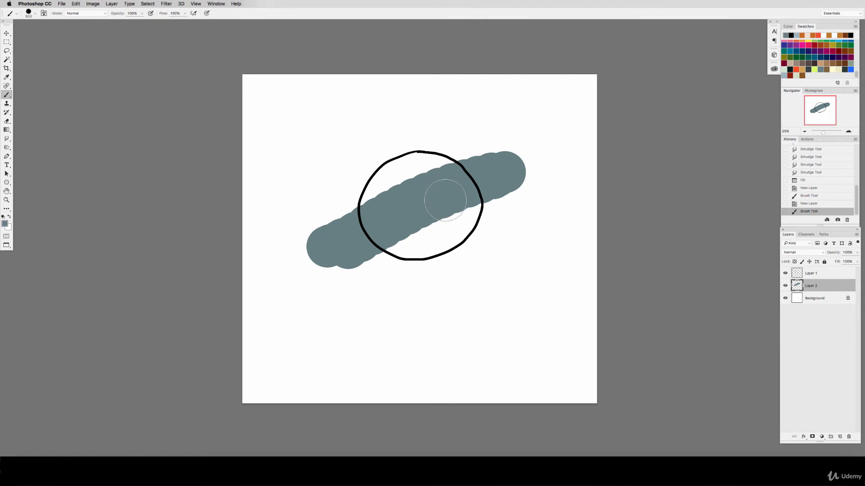
- Move the grey-teal stroke slightly right and the circle outline up and left, each on its own layer
key(v)
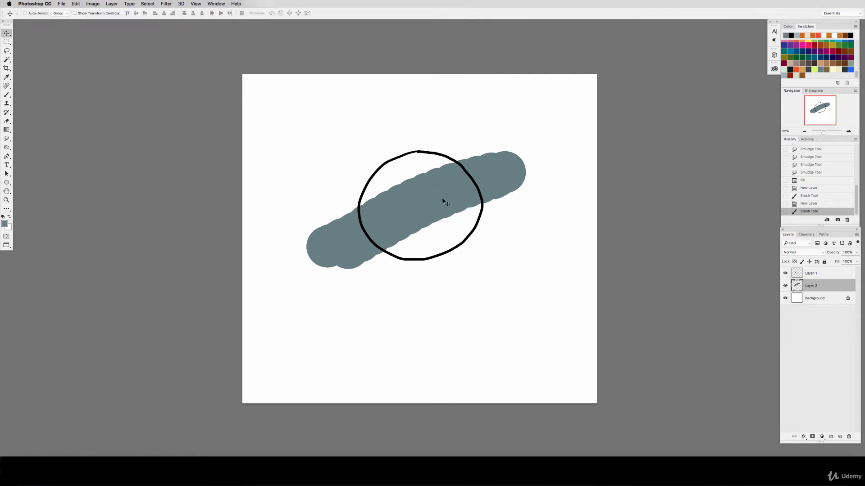
mouse_move(444, 200)
mouse_down()
mouse_move(486, 234)
mouse_move(437, 144)
mouse_move(479, 241)
mouse_move(464, 213)
mouse_move(397, 175)
mouse_move(478, 234)
mouse_move(462, 224)
mouse_move(465, 180)
mouse_move(448, 189)
mouse_up()
click(824, 274)
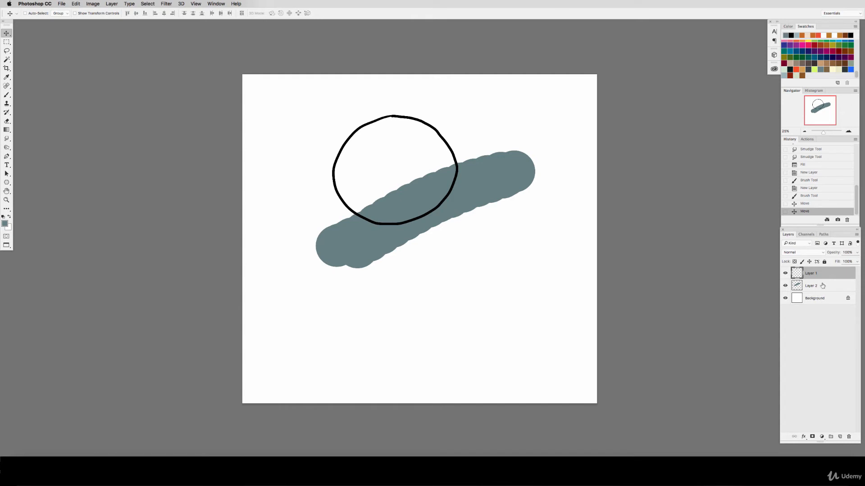
drag(424, 187, 436, 189)
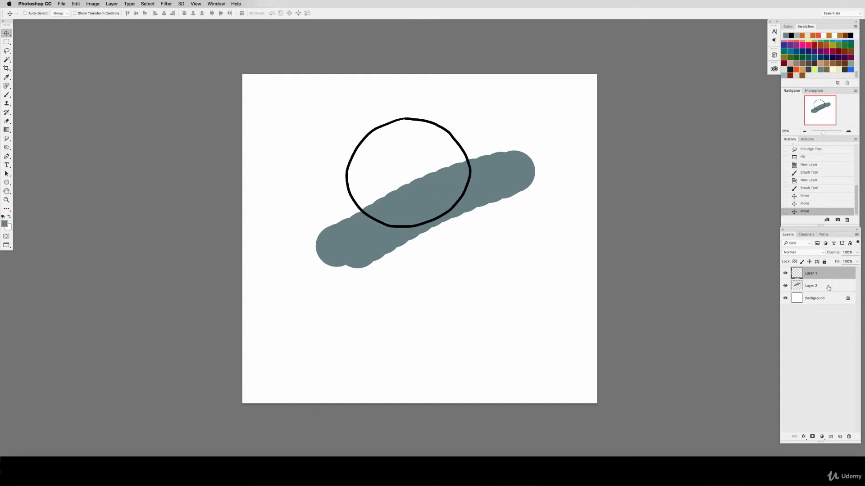
- Select both painted layers together with the background and flatten the image
shift+click(821, 300)
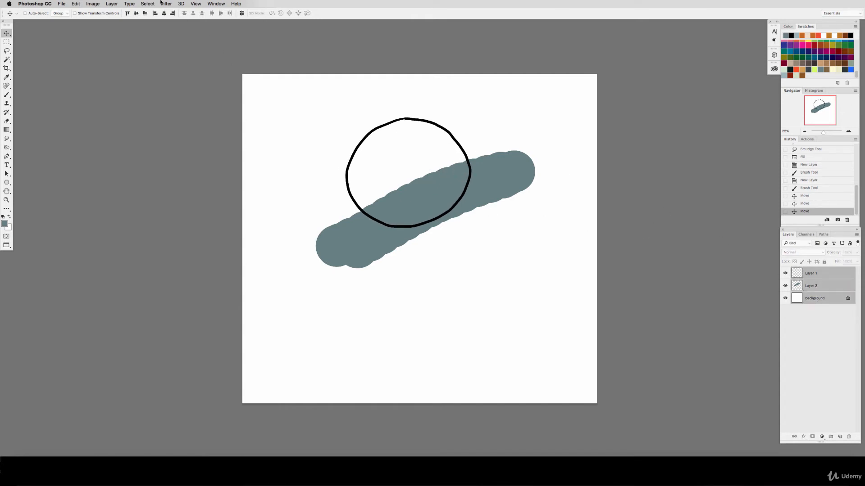
click(112, 4)
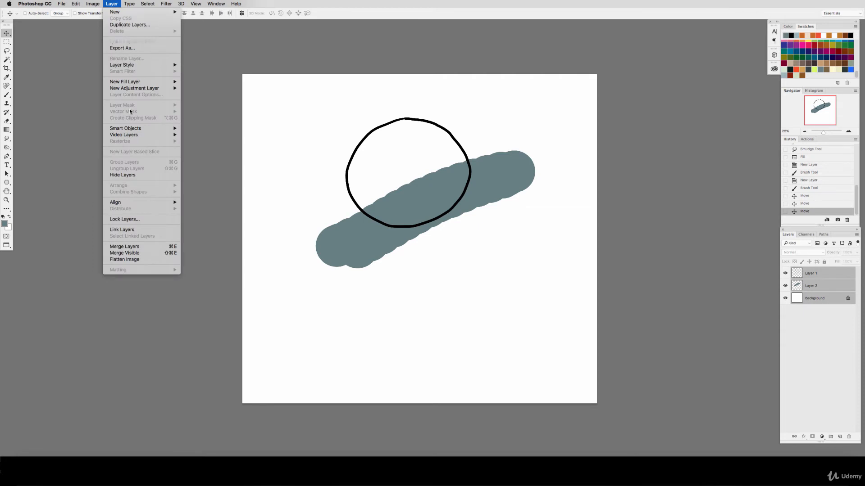
click(147, 260)
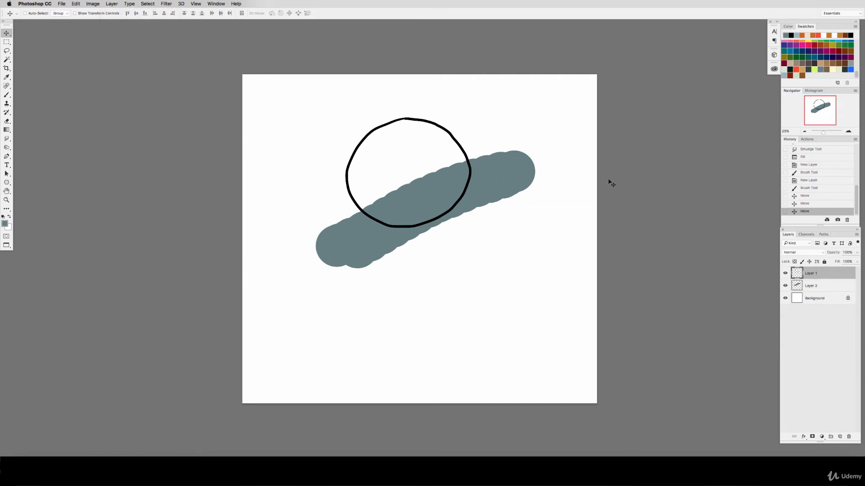
- Select all three layers and merge them, undo the merge, and merge the layers again
shift+click(820, 298)
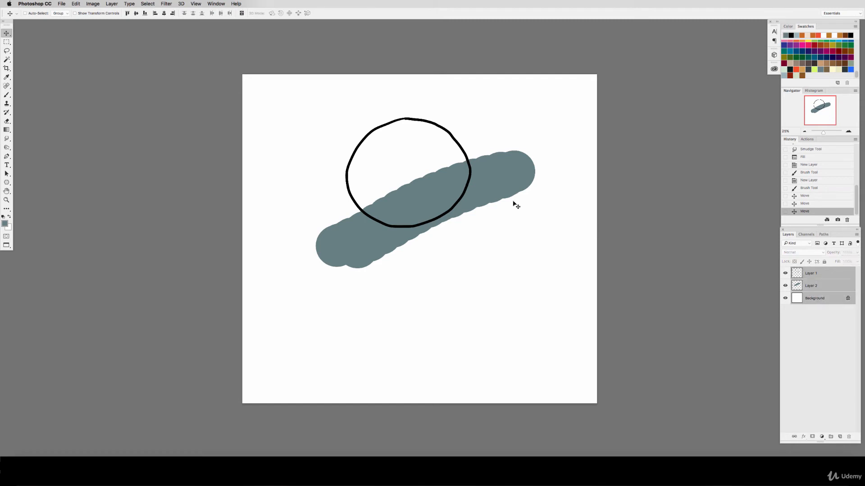
click(111, 4)
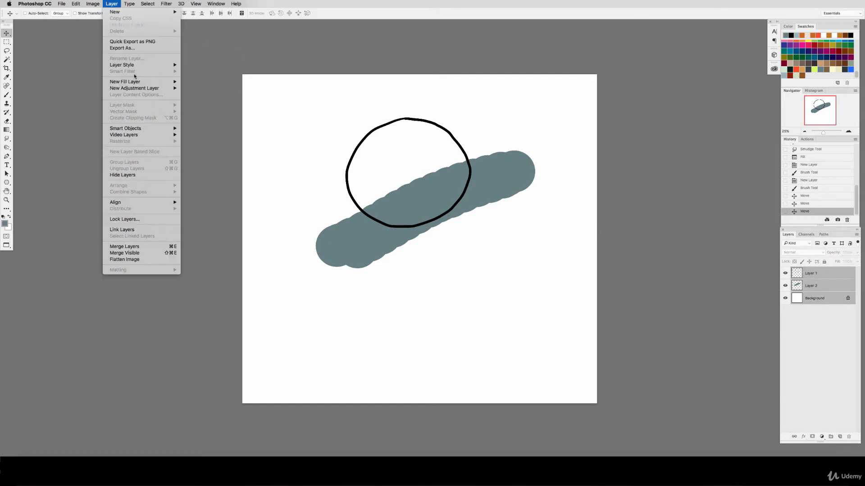
click(149, 247)
key(super+z)
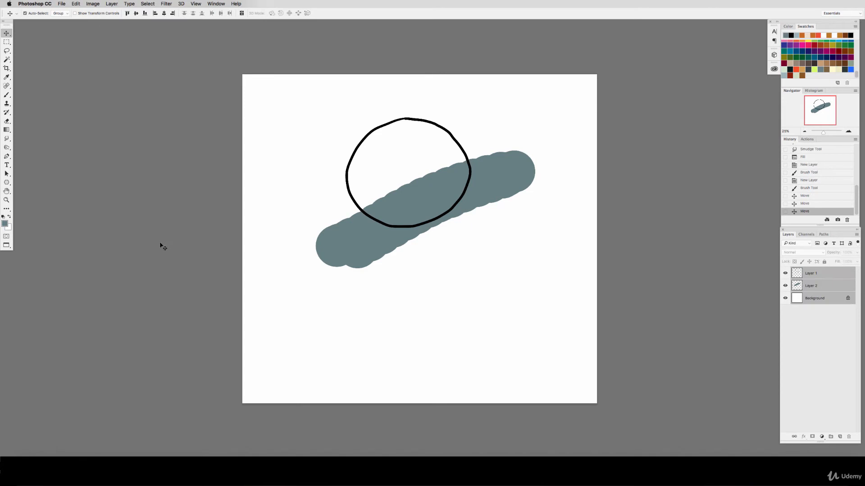
key(super+e)
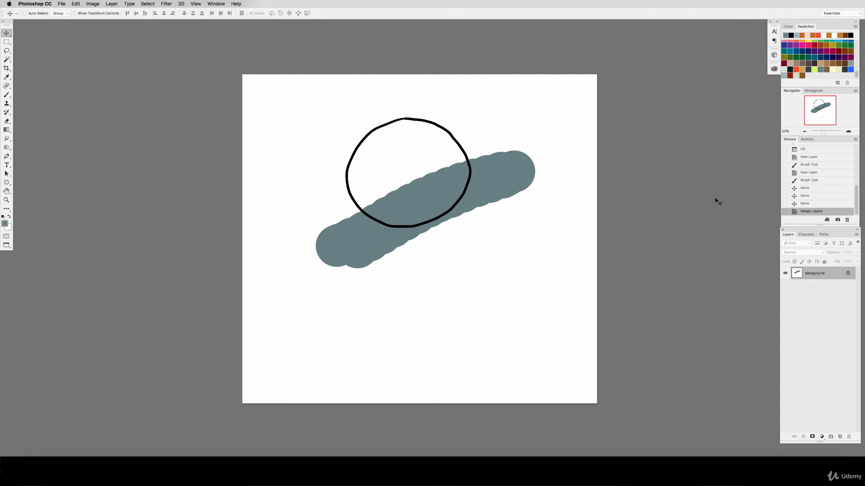
- Look through the recorded history states and revert the document to the second New Layer state, before the grey-teal stroke
drag(856, 199, 852, 180)
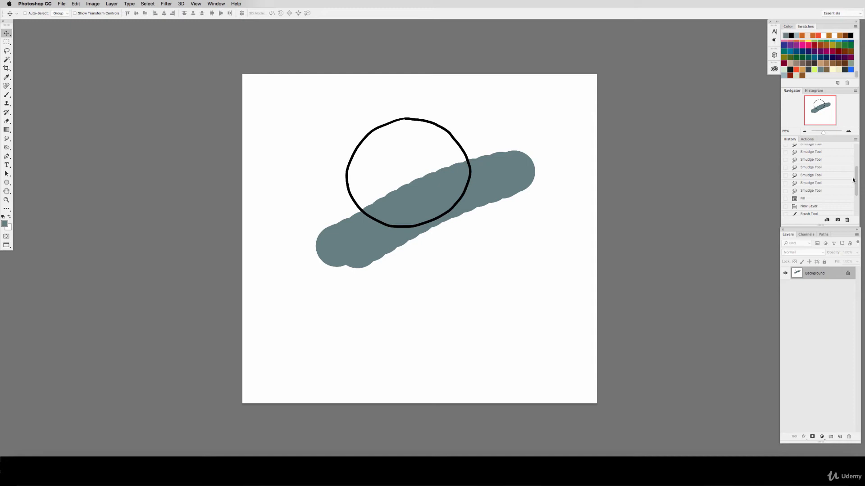
mouse_move(853, 180)
mouse_down()
mouse_move(853, 157)
mouse_move(853, 166)
mouse_up()
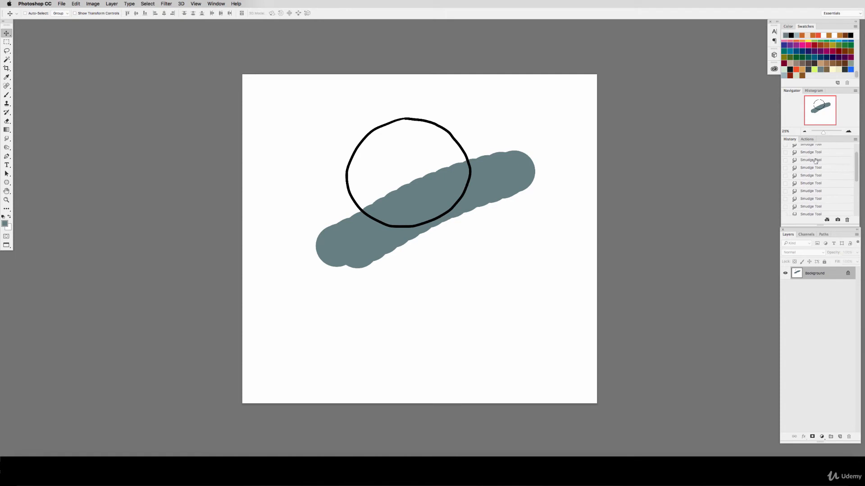
drag(855, 168, 856, 195)
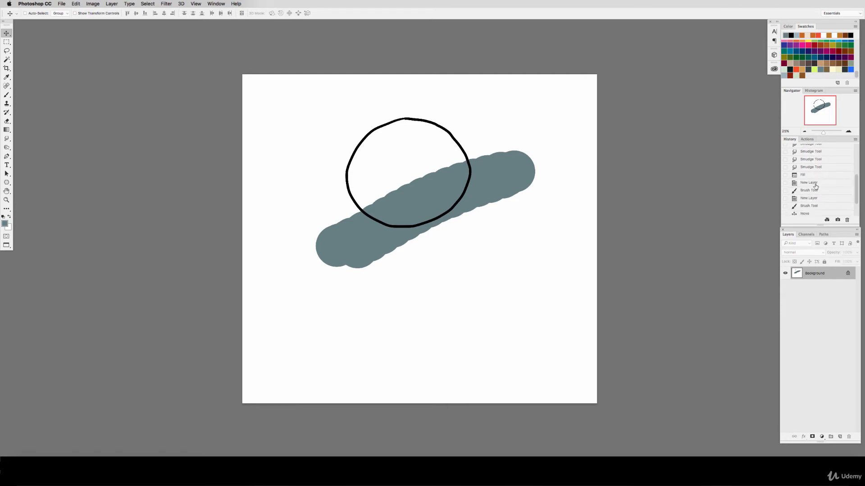
drag(853, 196, 852, 206)
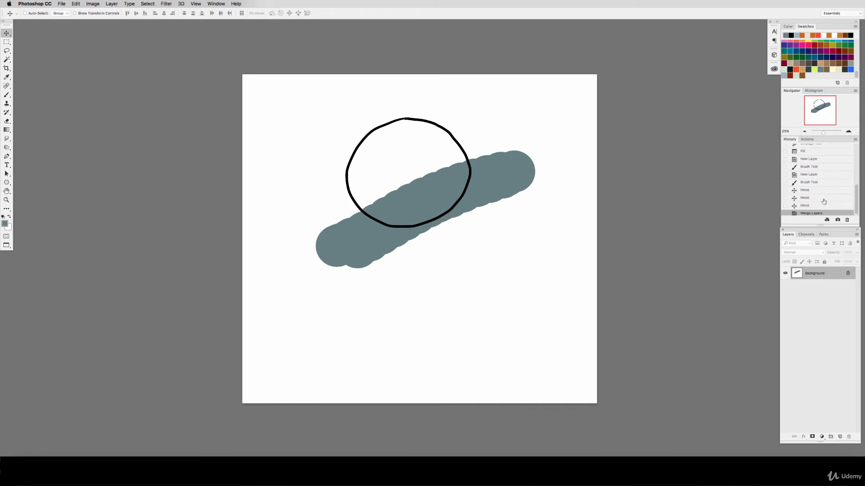
click(814, 175)
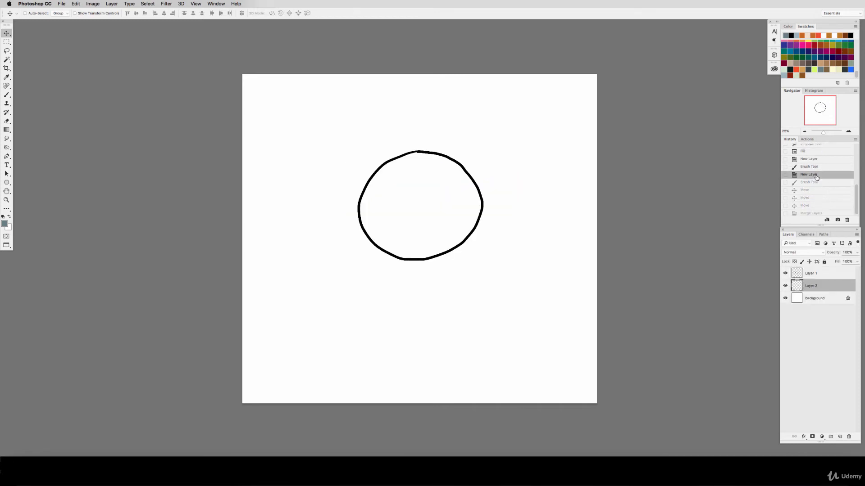
drag(855, 198, 855, 201)
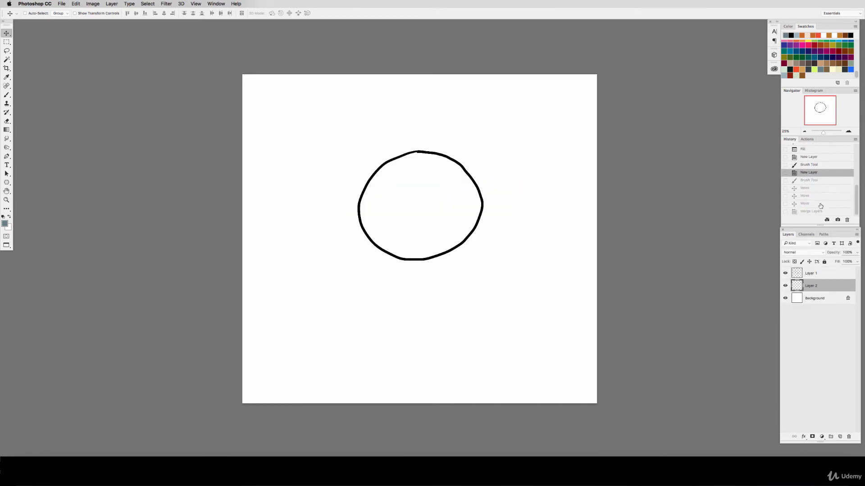
- Step the history back state by state to the white Fill and forward again to the grey-teal brush stroke
click(812, 165)
click(813, 156)
click(810, 149)
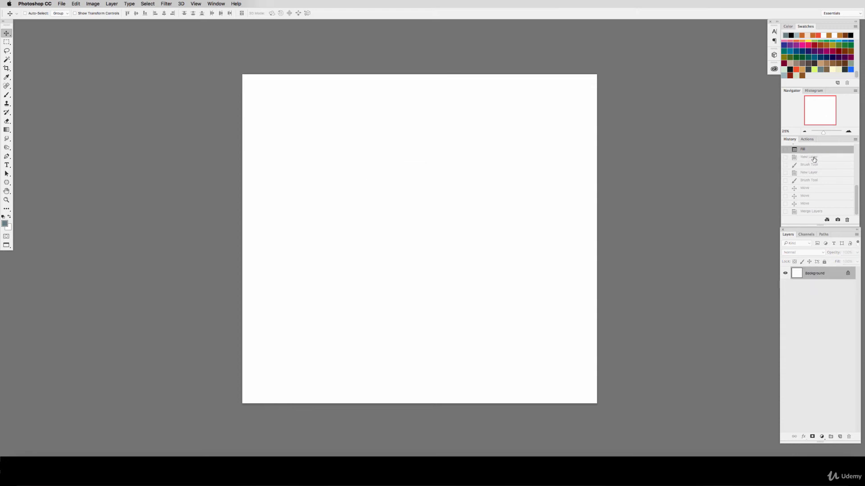
click(813, 157)
click(817, 165)
click(823, 173)
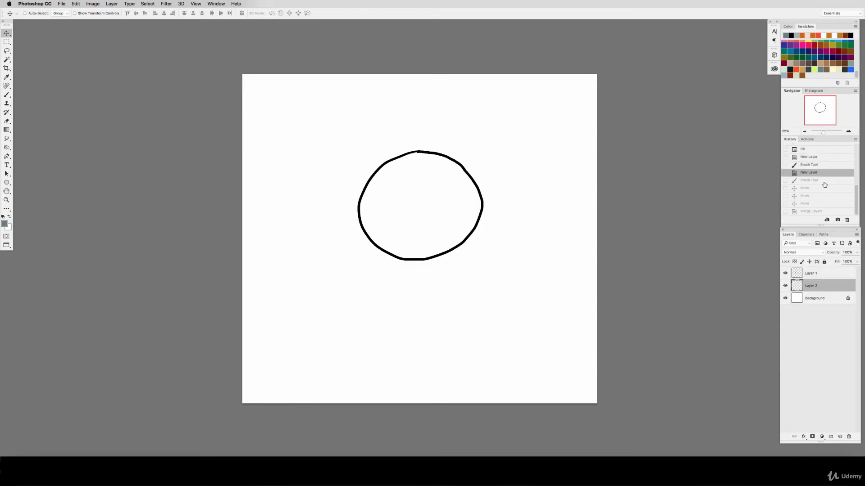
click(822, 181)
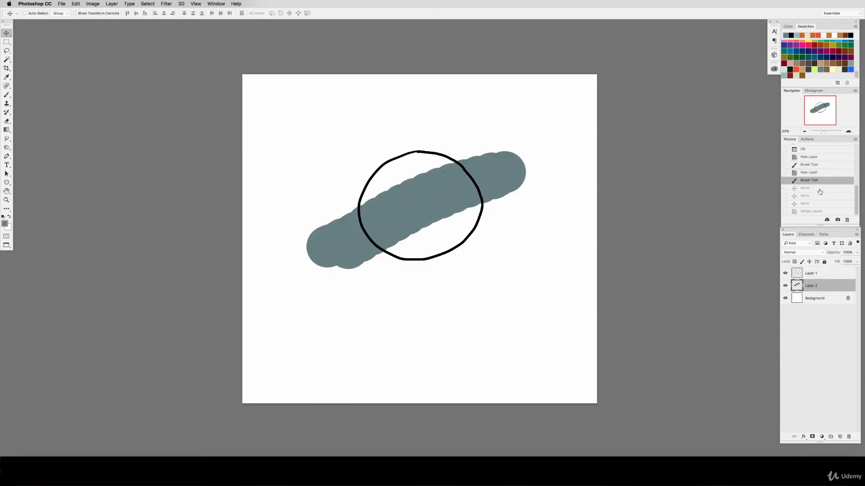
- Switch between the history states for the circle, the new layer, the grey-teal stroke and the last Move, returning to the grey-teal stroke
click(813, 167)
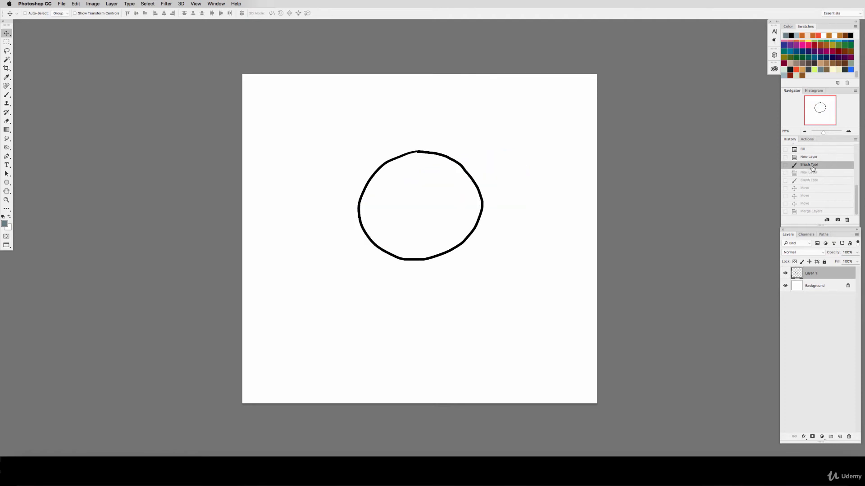
click(815, 173)
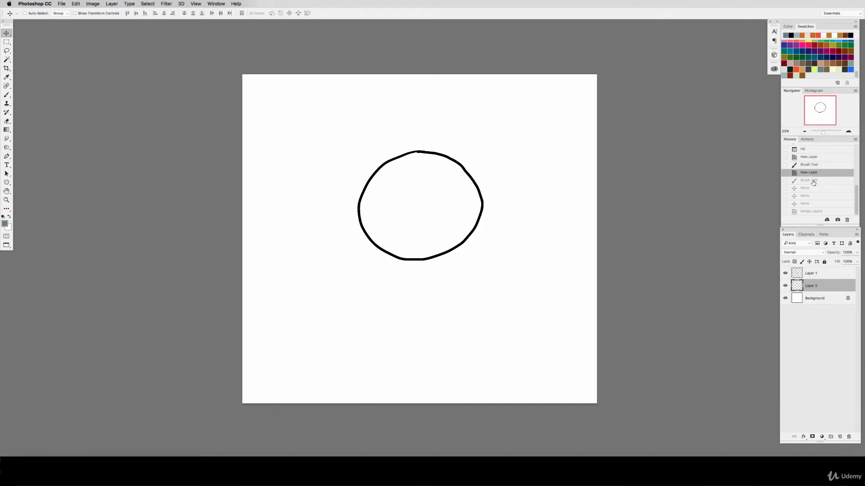
click(822, 181)
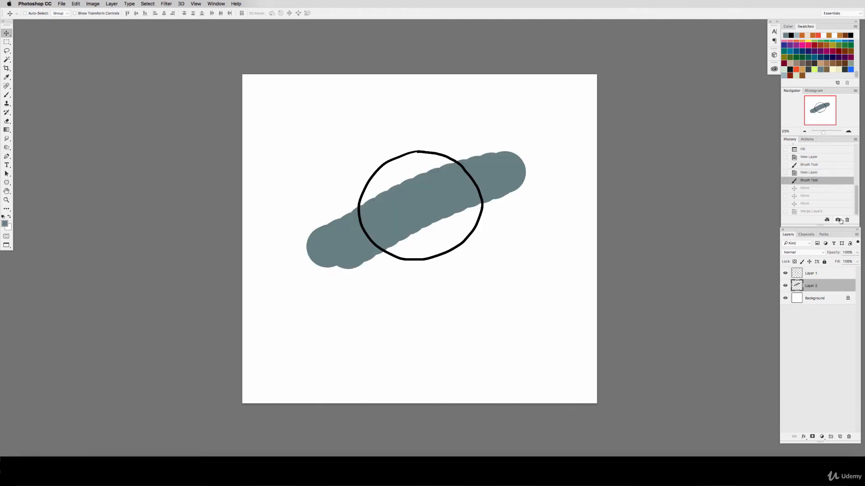
click(816, 210)
click(810, 174)
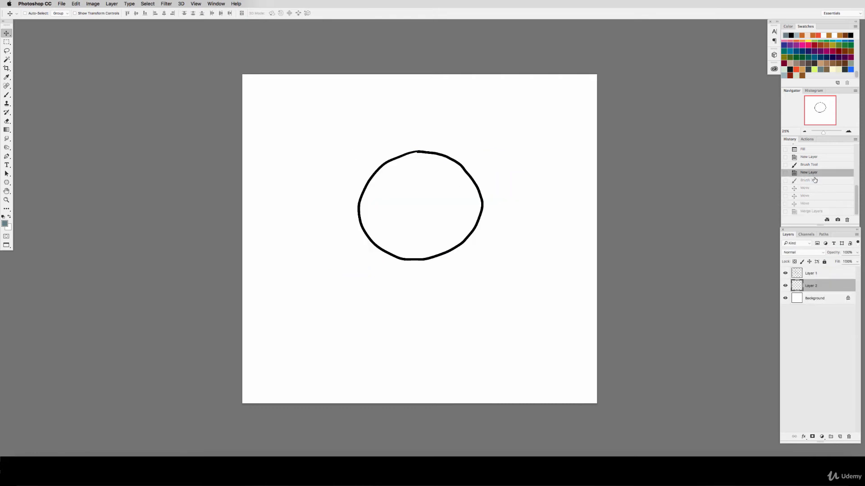
click(804, 204)
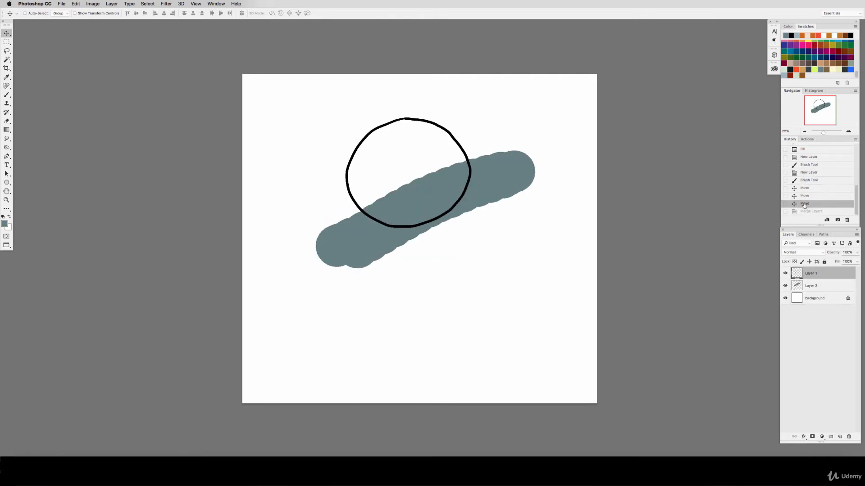
click(809, 181)
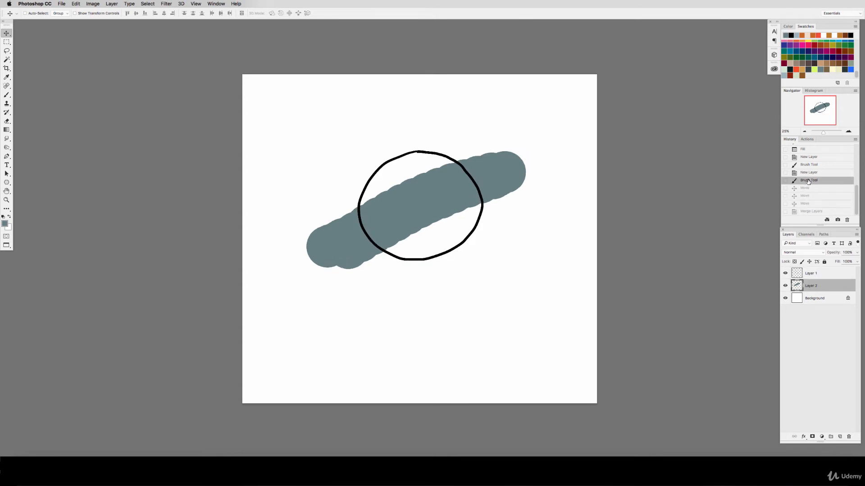
- Set the second New Layer state as the History Brush source and return the document to the grey-teal Brush Tool state
click(785, 174)
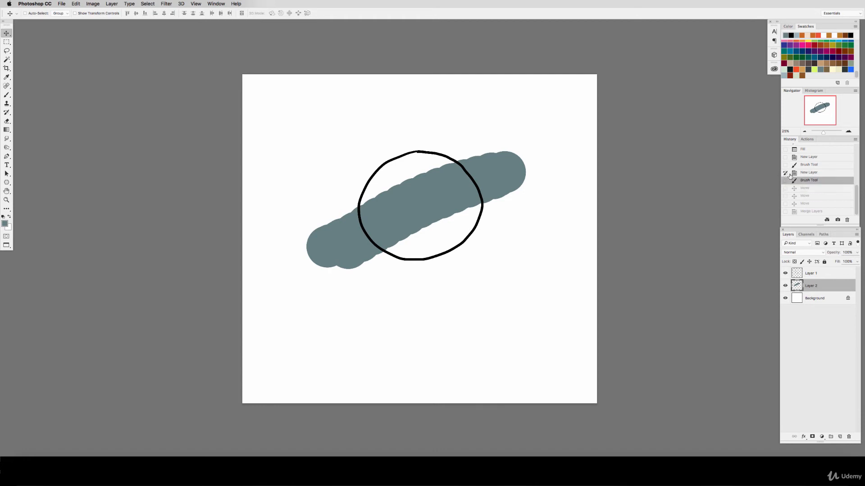
click(810, 175)
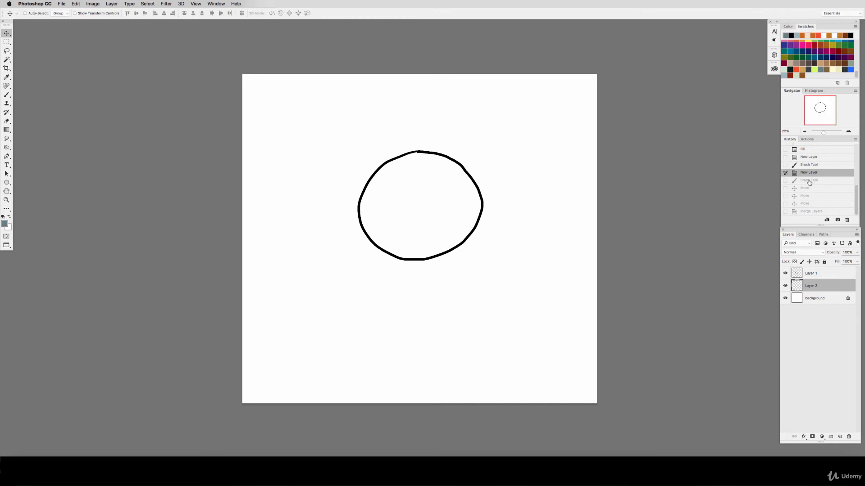
click(809, 181)
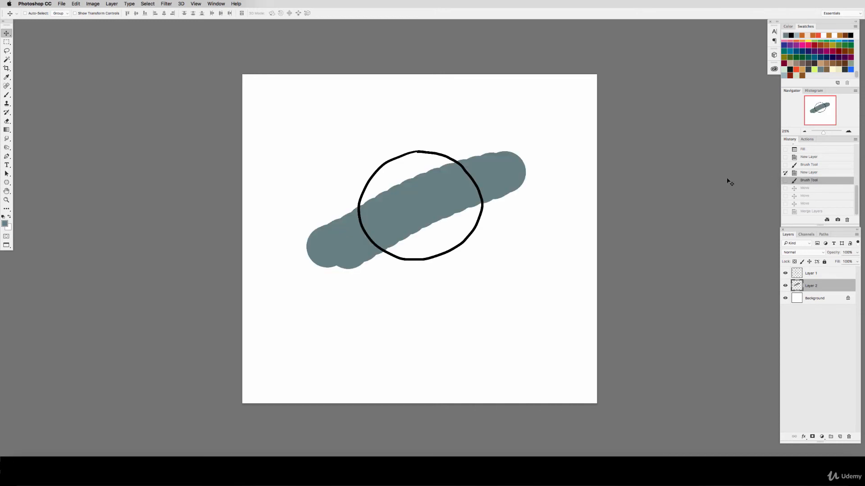
- Brush away the lower-left half of the grey-teal stroke with the History Brush at 1000 px and 50% flow, and undo it
key(y)
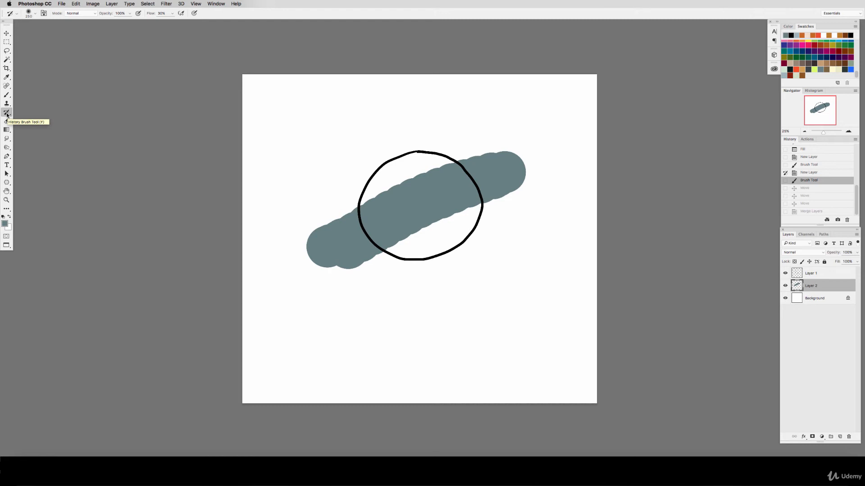
key(bracketright)
key(bracketright)
key(bracketright)
key(bracketright)
key(bracketright)
key(bracketright)
key(bracketright)
key(bracketright)
key(shift+5)
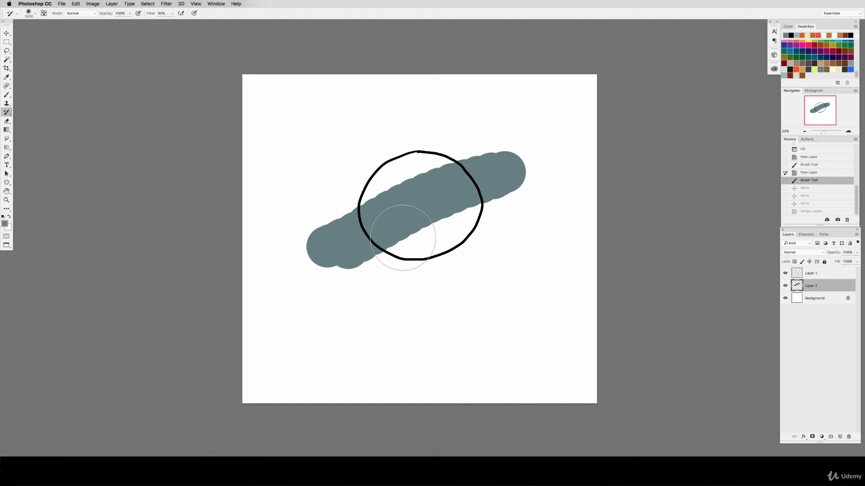
mouse_move(401, 234)
mouse_down()
mouse_move(371, 240)
mouse_move(363, 225)
mouse_move(373, 227)
mouse_move(374, 258)
mouse_move(358, 255)
mouse_move(368, 273)
mouse_move(380, 247)
mouse_move(400, 261)
mouse_up()
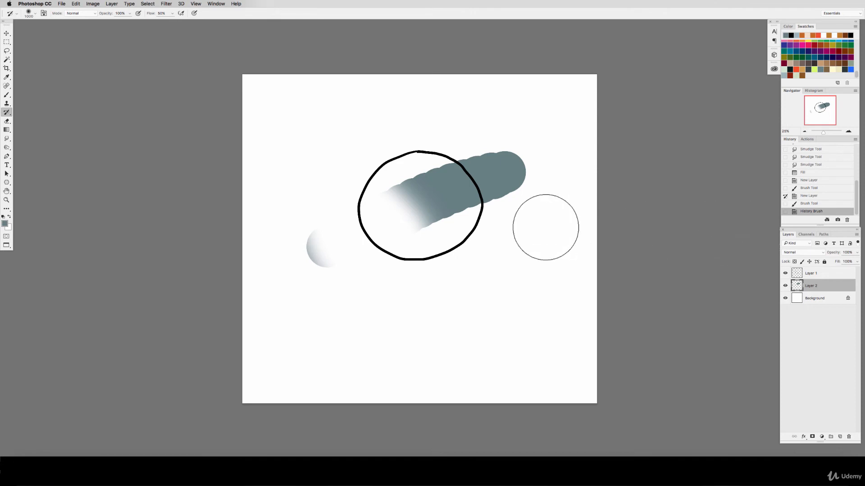
key(super+z)
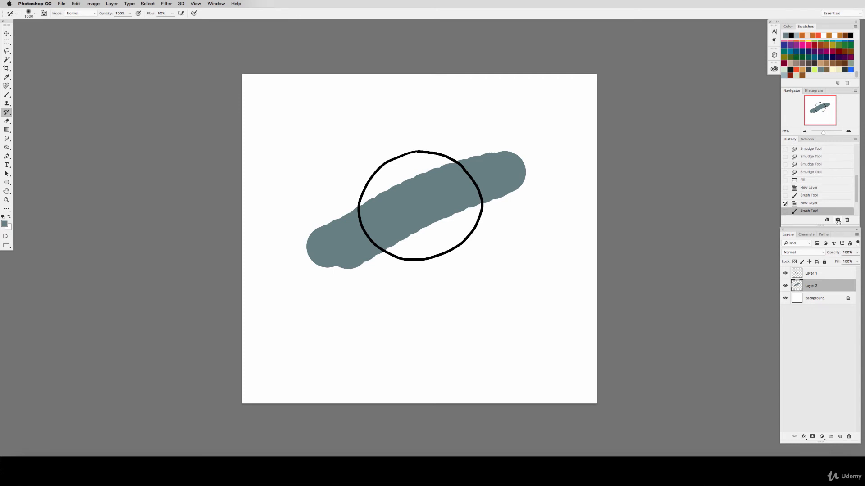
- Revert to the original Untitled-2 snapshot, restore the document from Snapshot 1, and look through the remaining history states
drag(856, 198, 848, 161)
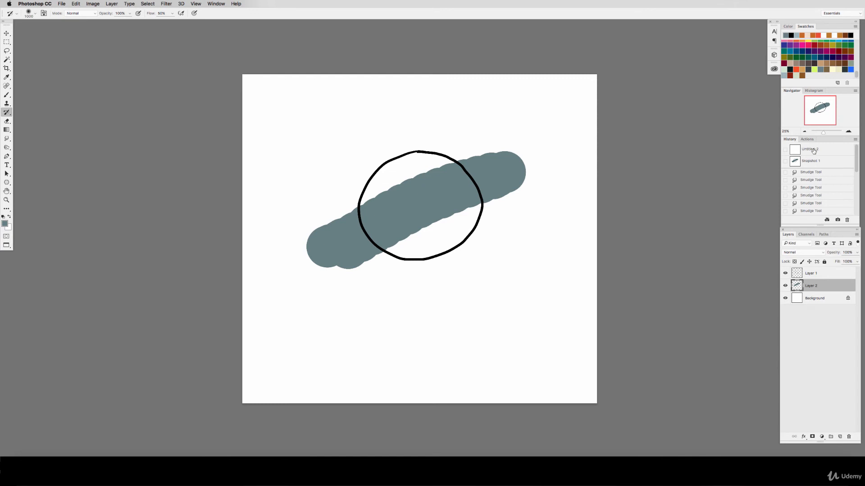
click(811, 150)
click(816, 163)
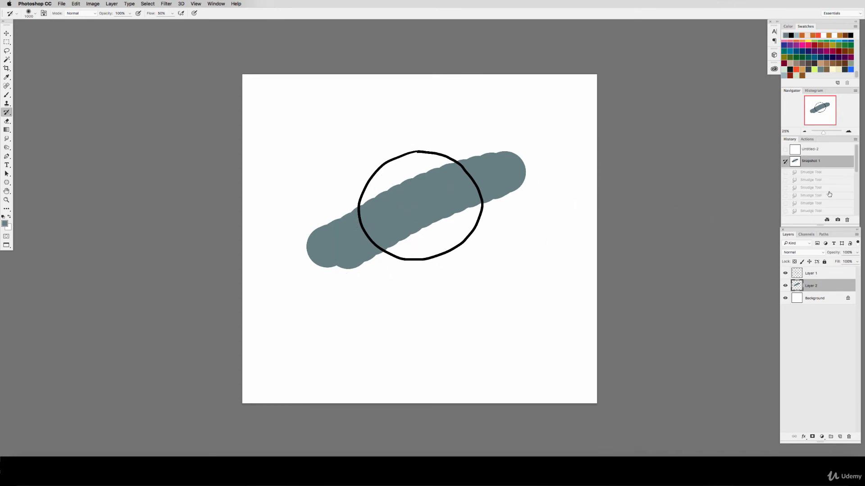
scroll(811, 184, down, 10)
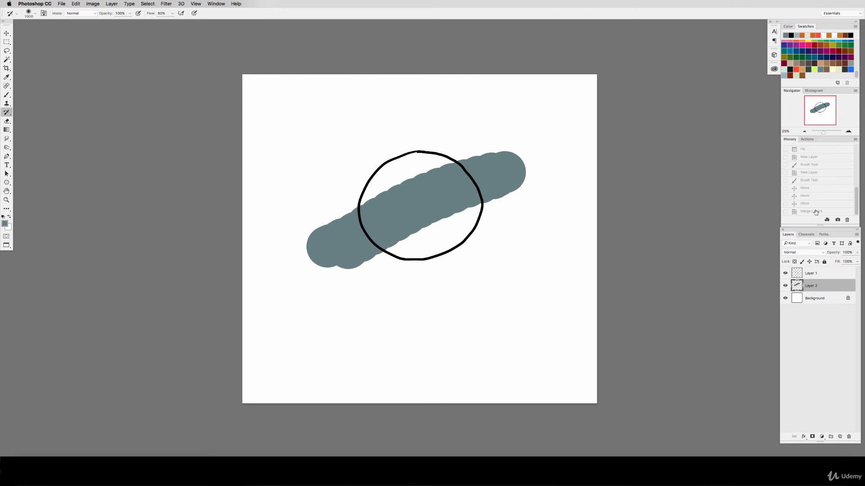
drag(854, 203, 853, 159)
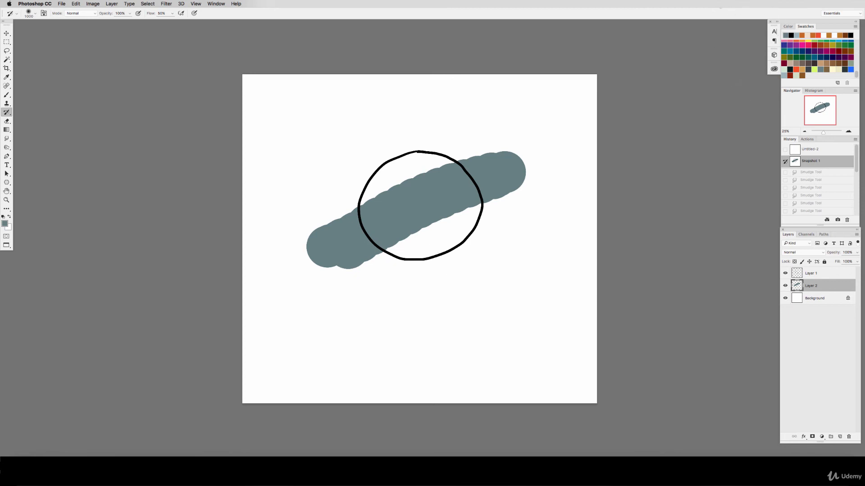
click(709, 4)
click(711, 12)
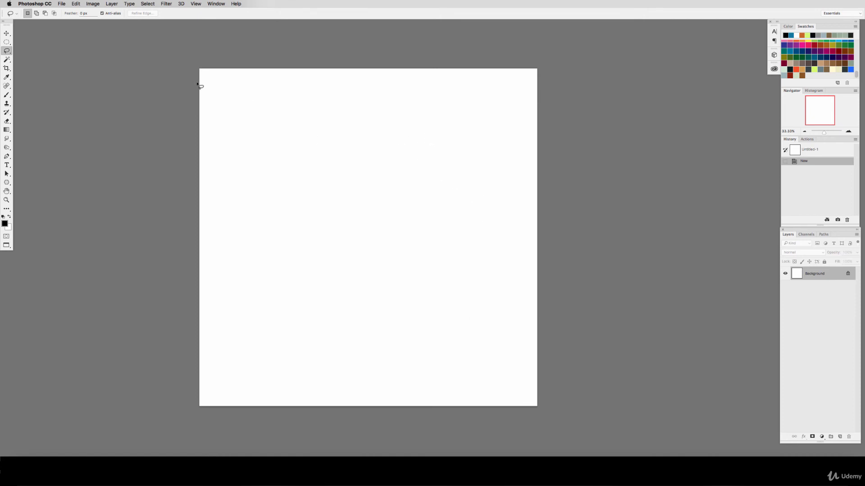
- Draw four separate freehand selections on the blank canvas with the Lasso Tool, ending with a narrow leaf shape in the upper-left area
click(7, 52)
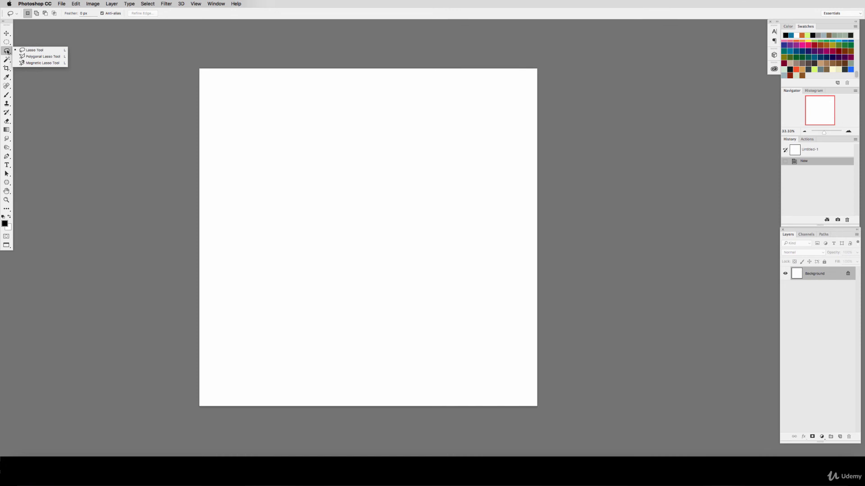
click(28, 50)
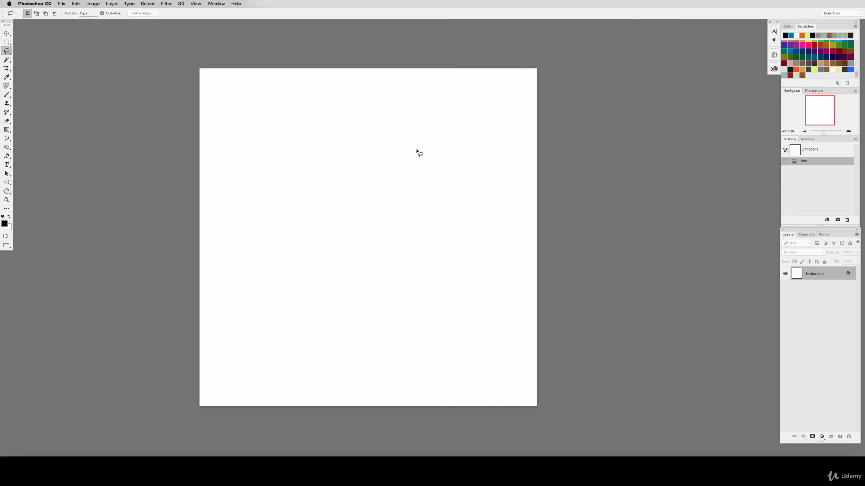
mouse_move(425, 150)
mouse_down()
mouse_move(405, 141)
mouse_move(363, 155)
mouse_move(337, 195)
mouse_move(340, 236)
mouse_move(379, 258)
mouse_move(420, 250)
mouse_move(463, 203)
mouse_move(431, 151)
mouse_up()
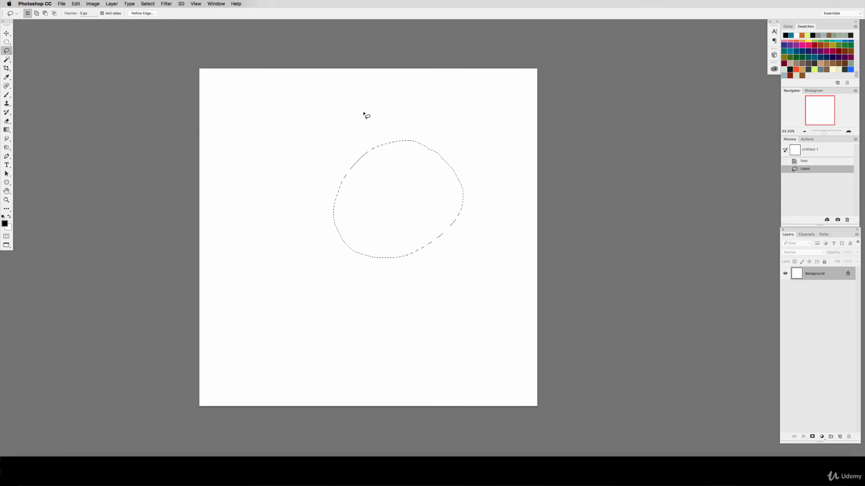
mouse_move(351, 111)
mouse_down()
mouse_move(311, 147)
mouse_move(337, 195)
mouse_move(409, 161)
mouse_move(391, 110)
mouse_move(354, 111)
mouse_up()
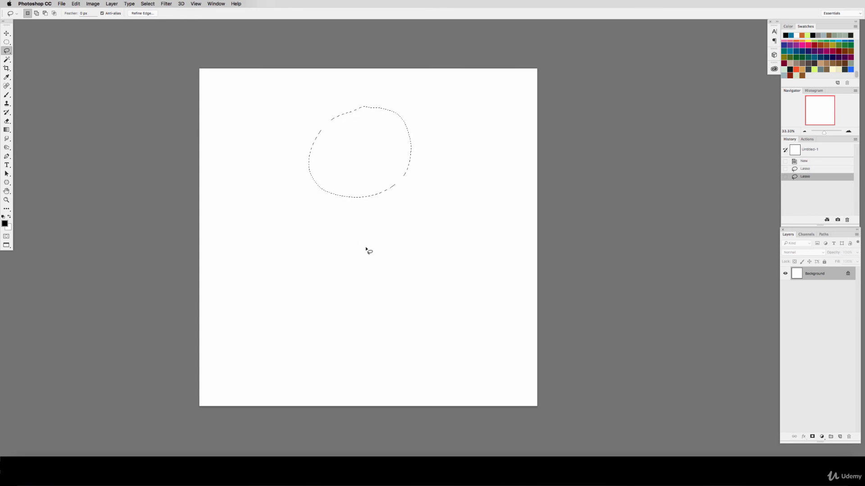
mouse_move(381, 210)
mouse_down()
mouse_move(339, 287)
mouse_move(434, 180)
mouse_up()
mouse_move(353, 154)
mouse_down()
mouse_move(301, 174)
mouse_move(369, 138)
mouse_up()
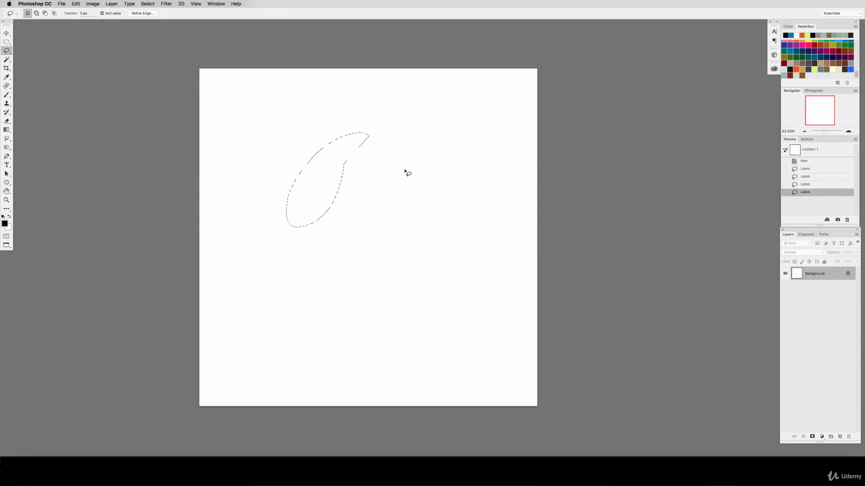
- Add an oval, a lower lobe and crosswise extensions to the leaf-shaped lasso selection, and subtract curved notches from its upper and lower edges
key(shift)
mouse_move(405, 114)
mouse_down()
mouse_move(383, 219)
mouse_move(456, 148)
mouse_move(422, 110)
mouse_up()
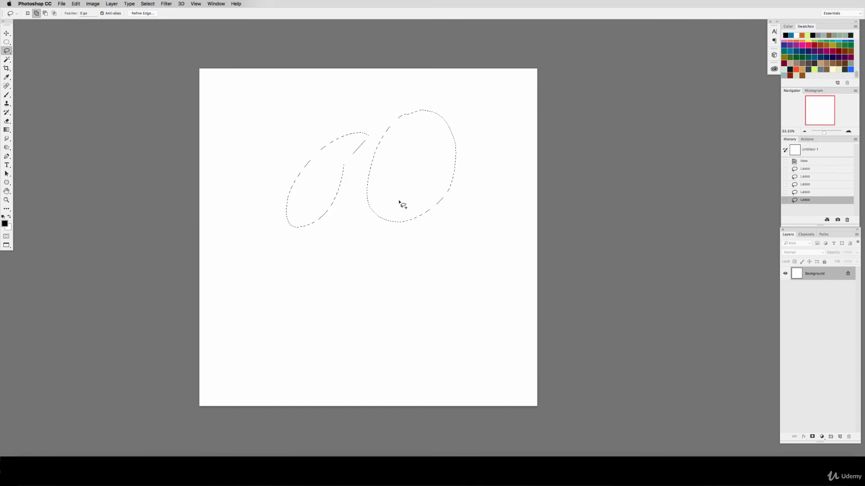
mouse_move(402, 203)
mouse_down()
mouse_move(413, 177)
mouse_move(404, 198)
mouse_up()
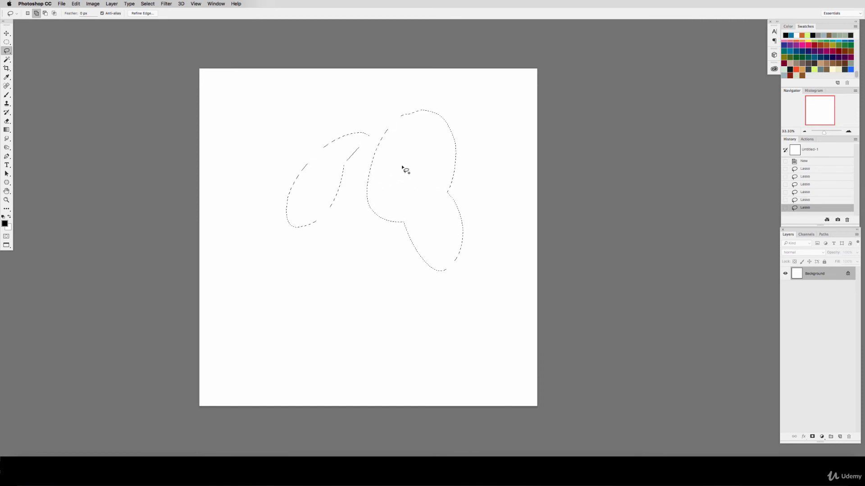
drag(404, 166, 305, 206)
drag(442, 167, 460, 161)
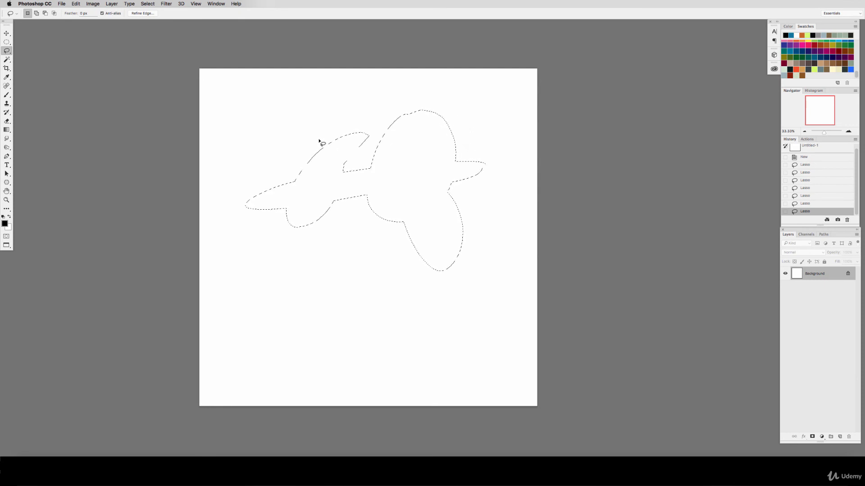
key(alt)
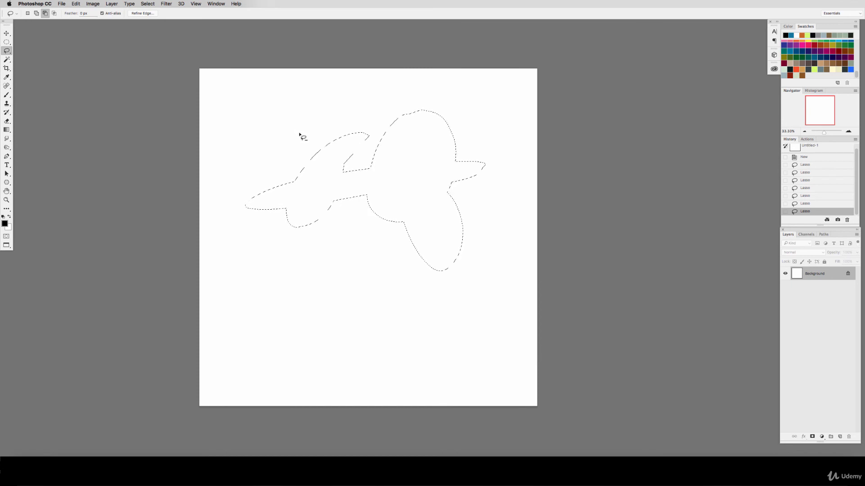
drag(331, 173, 291, 151)
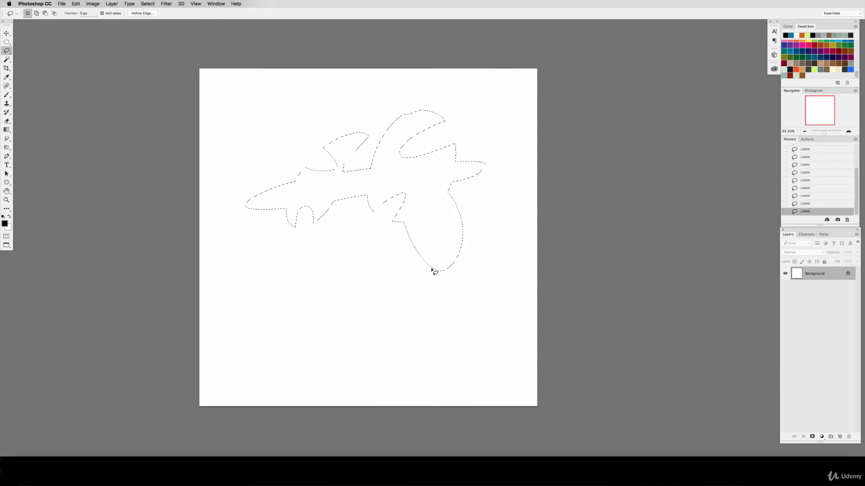
- Add a new layer, set up a black brush at 800 px, and turn off the layer's transparent pixel lock
click(840, 437)
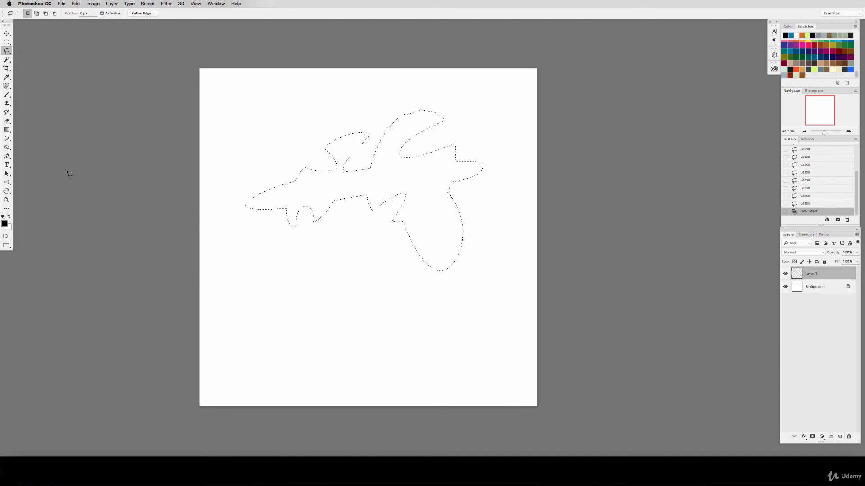
key(b)
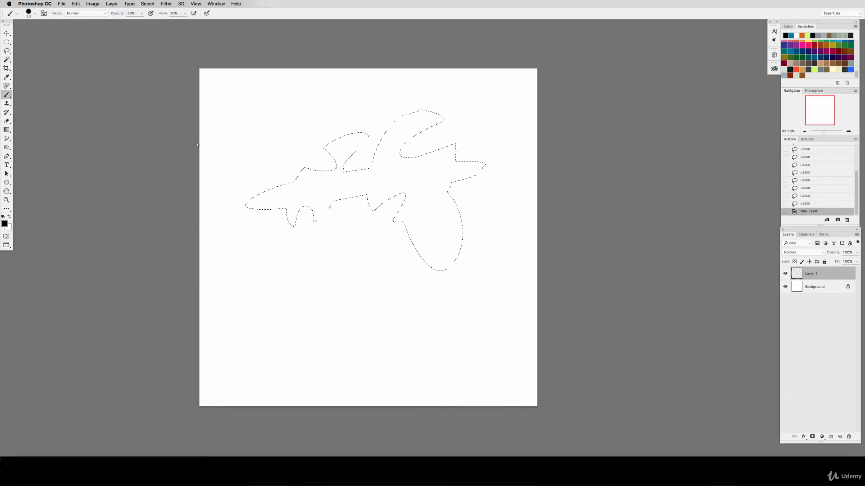
key(slash)
key(bracketright)
key(bracketright)
key(bracketright)
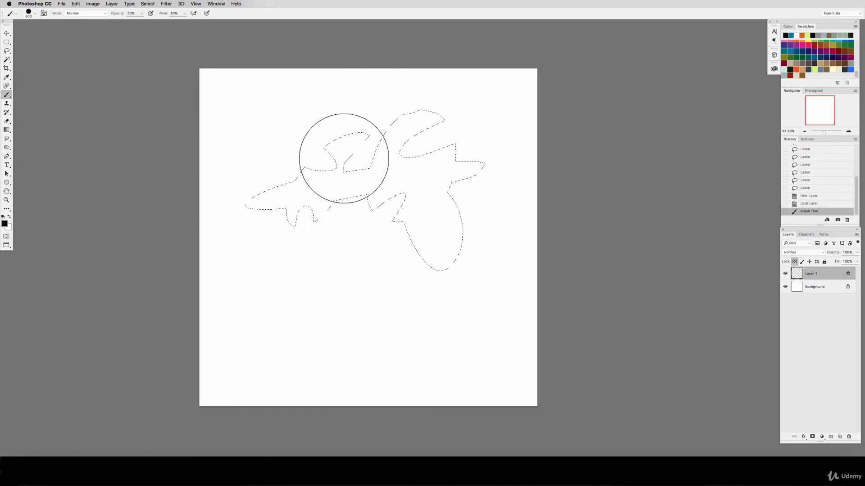
click(794, 262)
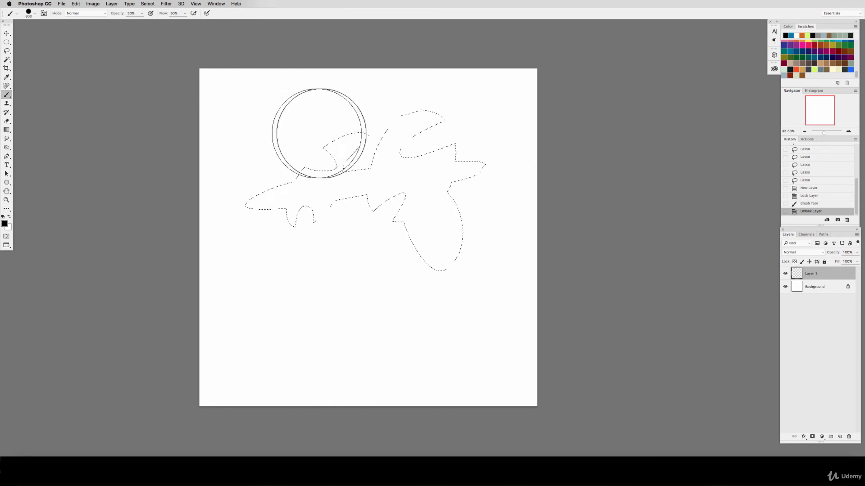
- Undo a first light grey pass inside the selection, repaint the shape dark grey with built-up strokes at 30% opacity and flow, and deselect
mouse_move(319, 133)
mouse_down()
mouse_move(352, 111)
mouse_move(398, 110)
mouse_move(365, 179)
mouse_move(359, 228)
mouse_move(412, 269)
mouse_up()
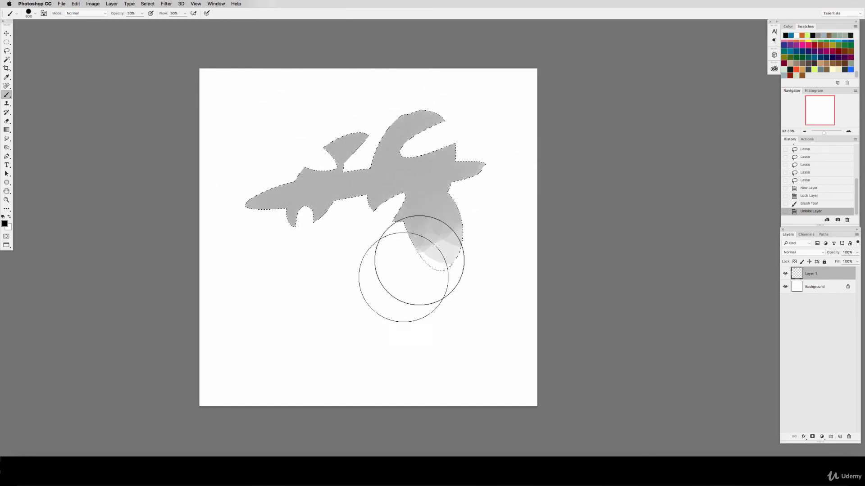
key(super+z)
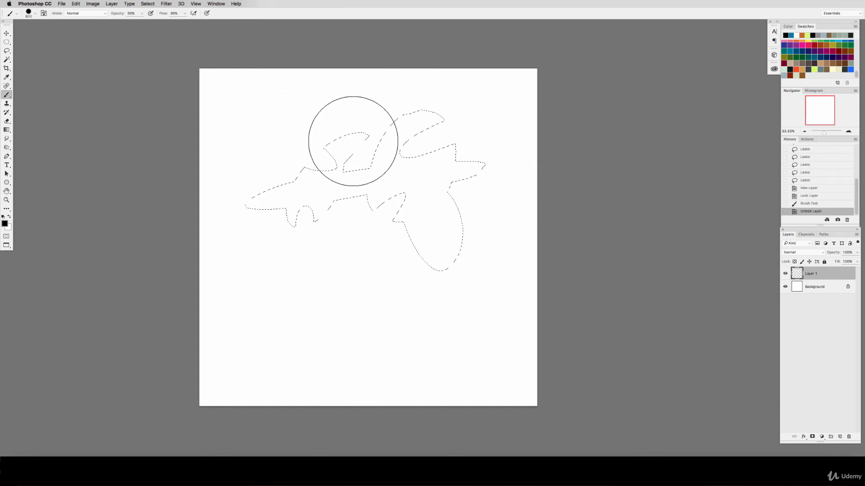
mouse_move(334, 131)
mouse_down()
mouse_move(375, 115)
mouse_move(411, 131)
mouse_move(428, 120)
mouse_up()
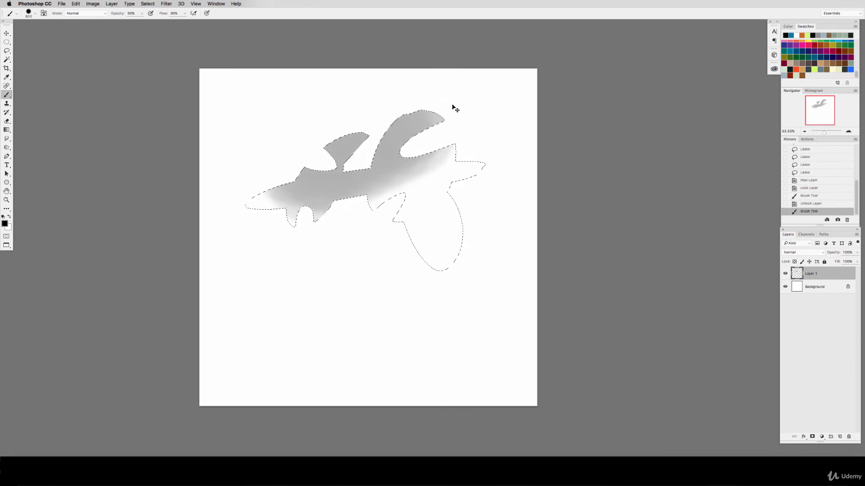
mouse_move(442, 284)
mouse_down()
mouse_move(458, 267)
mouse_move(359, 297)
mouse_move(392, 244)
mouse_move(521, 161)
mouse_move(471, 112)
mouse_up()
mouse_move(148, 182)
mouse_down()
mouse_move(301, 187)
mouse_move(287, 208)
mouse_move(365, 234)
mouse_up()
mouse_move(338, 264)
mouse_down()
mouse_move(307, 318)
mouse_move(406, 142)
mouse_move(415, 218)
mouse_move(264, 263)
mouse_move(315, 145)
mouse_move(438, 251)
mouse_move(454, 120)
mouse_move(254, 220)
mouse_up()
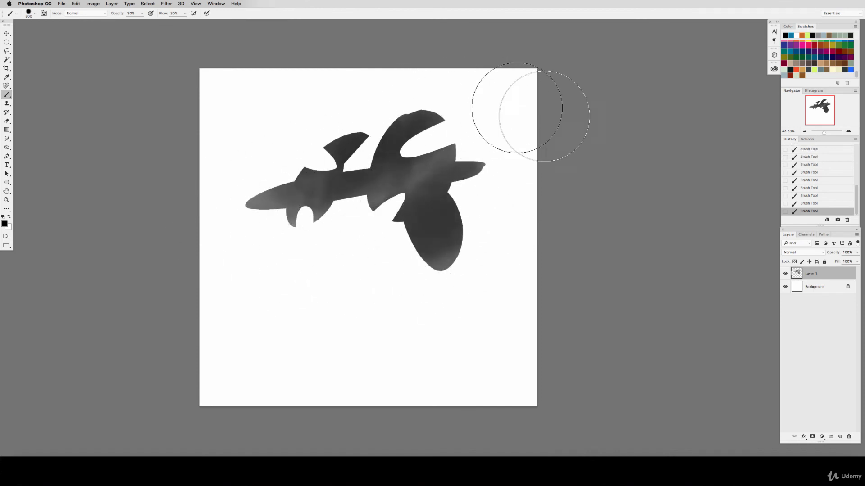
key(super+d)
- Make two rectangular marquee selections below the painted shape, add an elliptical one near the canvas's upper-left corner, and deselect them all
key(m)
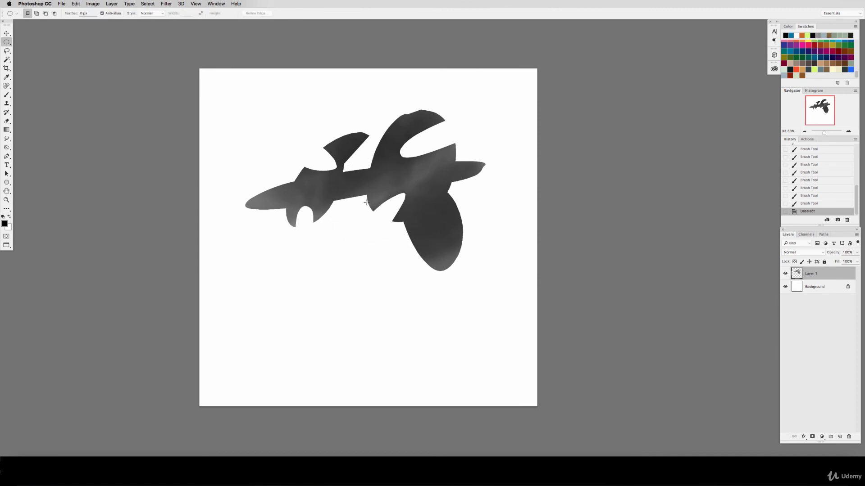
right_click(6, 42)
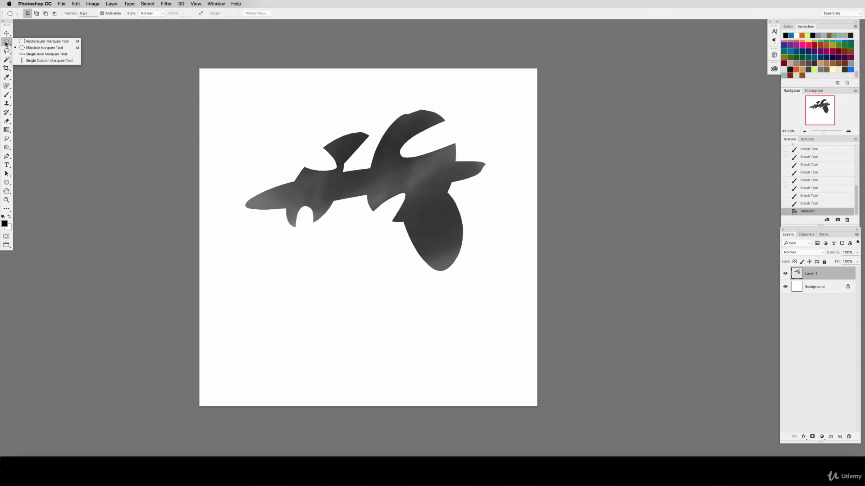
click(39, 42)
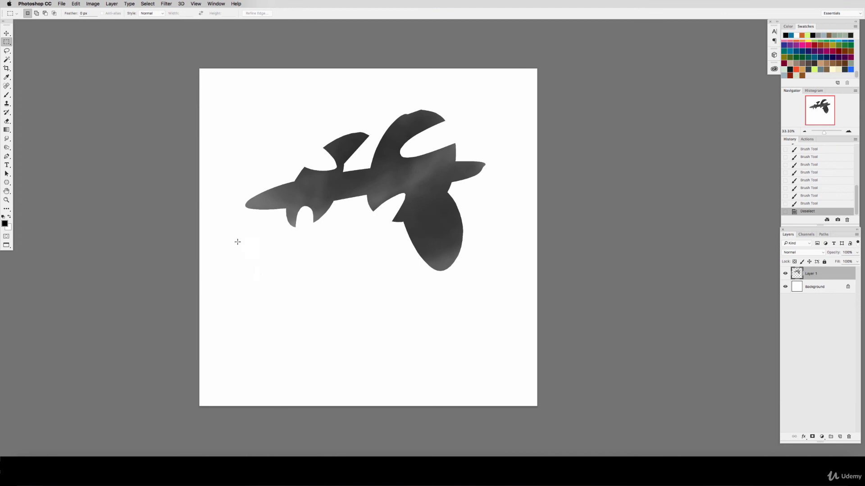
drag(233, 234, 285, 355)
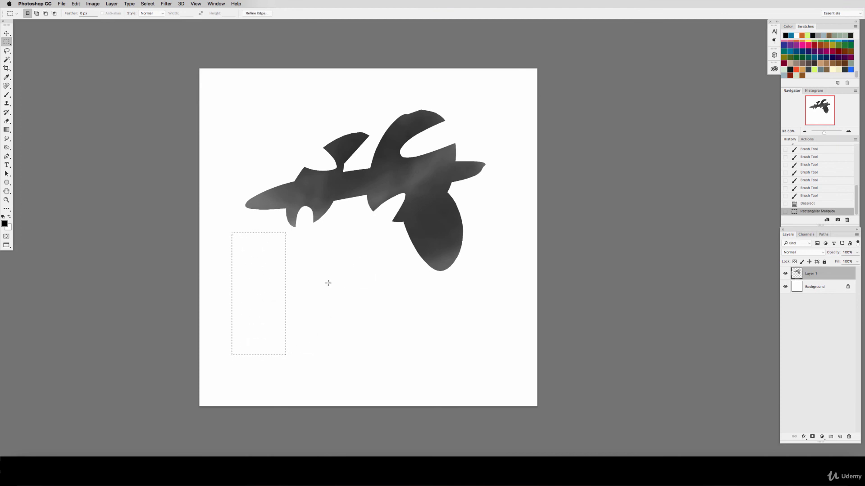
drag(302, 268, 389, 327)
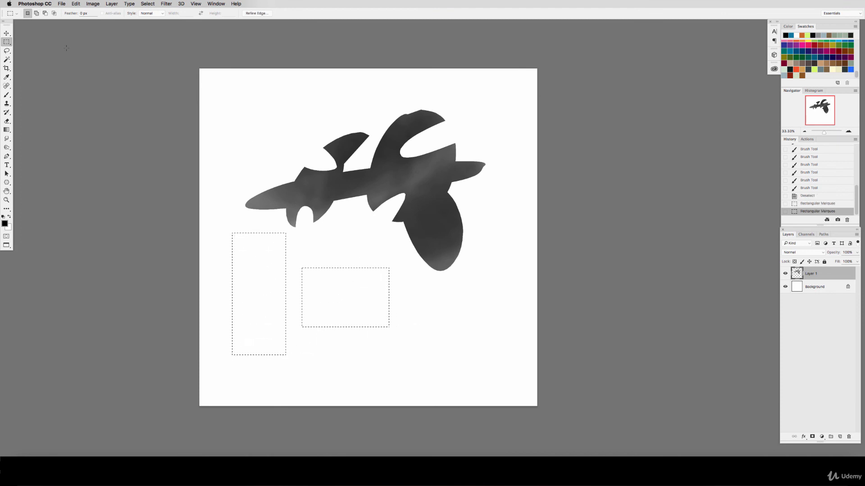
click(9, 43)
click(36, 50)
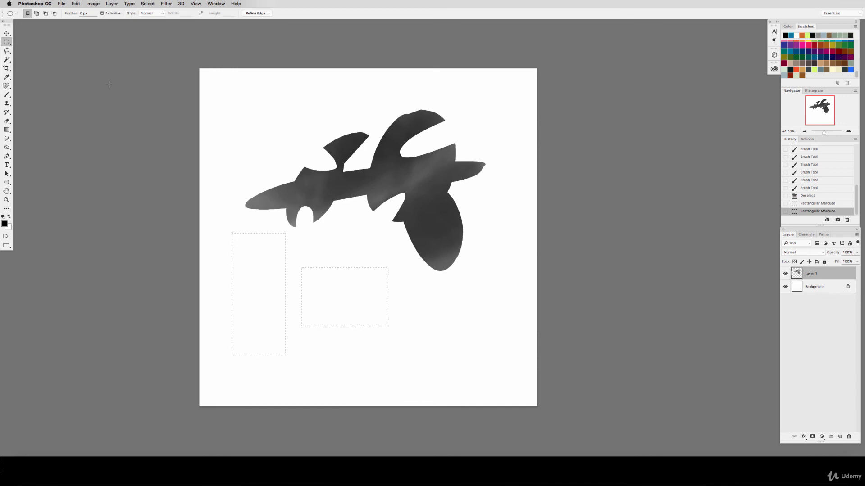
drag(234, 93, 293, 168)
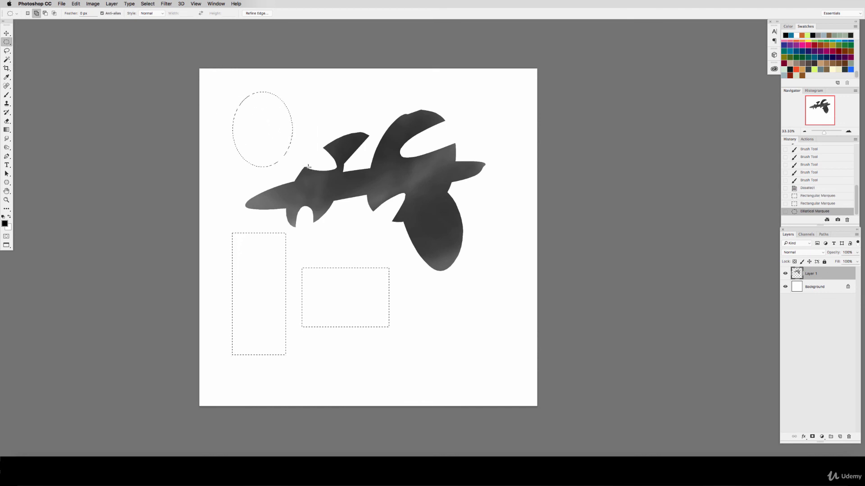
click(408, 301)
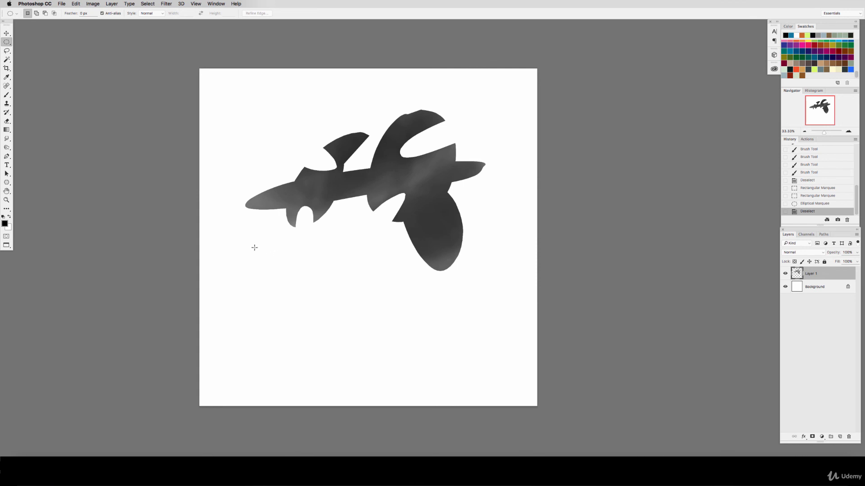
- Select a circle below the painted shape, add a small rectangle overlapping its upper-right edge, and hide the selection outline
drag(284, 264, 429, 351)
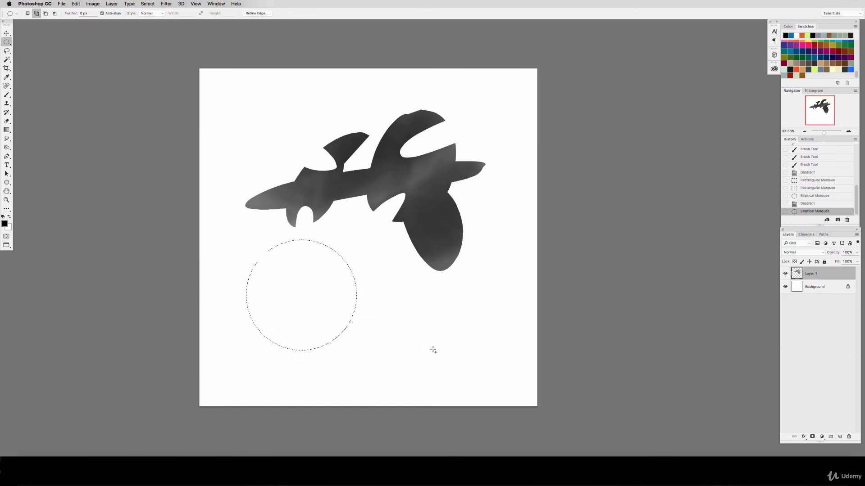
click(7, 43)
click(32, 40)
drag(343, 218, 387, 273)
key(super+h)
- Paint the hidden circle and rectangle selection solid black with the brush at 100% opacity and 100% flow
key(b)
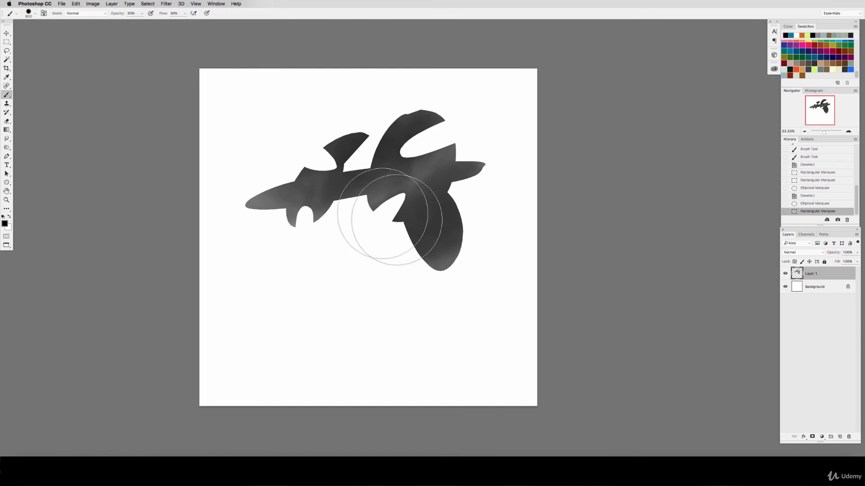
mouse_move(284, 226)
mouse_down()
mouse_move(300, 237)
mouse_move(325, 238)
mouse_move(327, 276)
mouse_move(309, 347)
mouse_move(370, 321)
mouse_move(243, 325)
mouse_up()
drag(249, 255, 296, 266)
mouse_move(408, 219)
mouse_down()
mouse_move(338, 228)
mouse_move(315, 295)
mouse_move(333, 236)
mouse_move(316, 262)
mouse_move(367, 269)
mouse_move(358, 248)
mouse_move(352, 253)
mouse_move(376, 223)
mouse_move(335, 256)
mouse_move(320, 253)
mouse_move(361, 226)
mouse_move(287, 308)
mouse_move(291, 347)
mouse_move(274, 330)
mouse_move(314, 236)
mouse_move(293, 321)
mouse_up()
key(0)
key(shift+0)
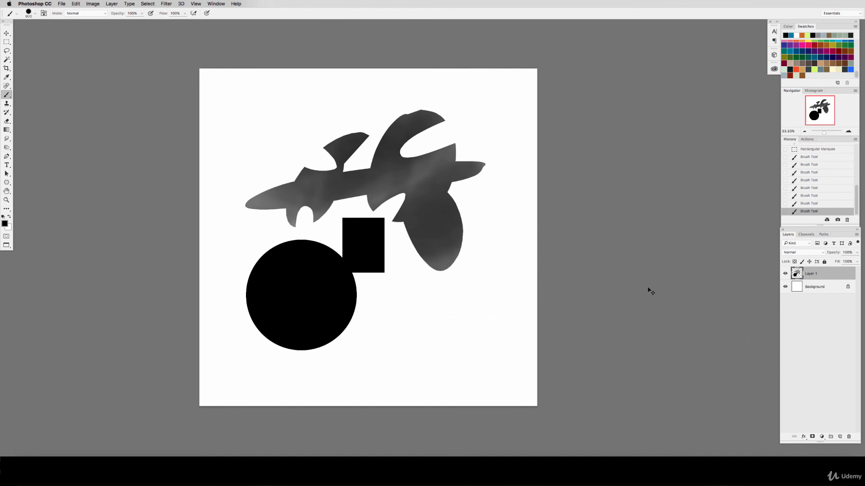
- Deselect, paint a loose stroke across the canvas without any selection, and undo it
key(super+d)
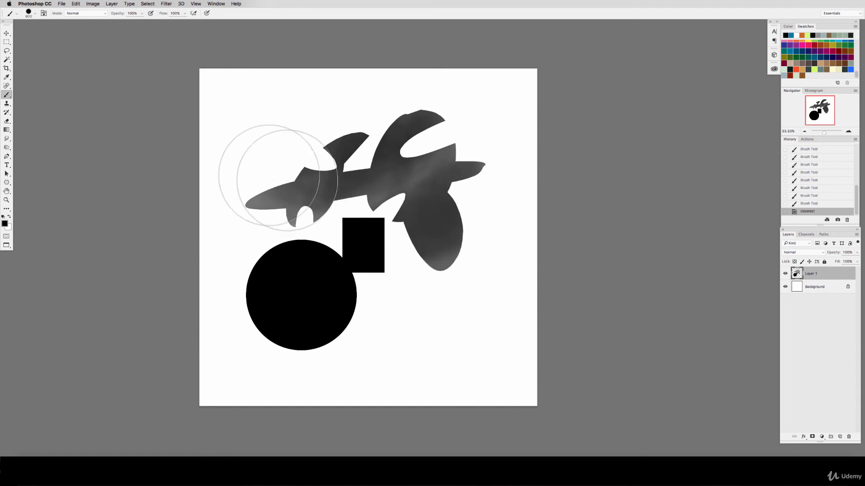
mouse_move(368, 83)
mouse_down()
mouse_move(235, 228)
mouse_move(355, 381)
mouse_move(435, 360)
mouse_up()
key(super+z)
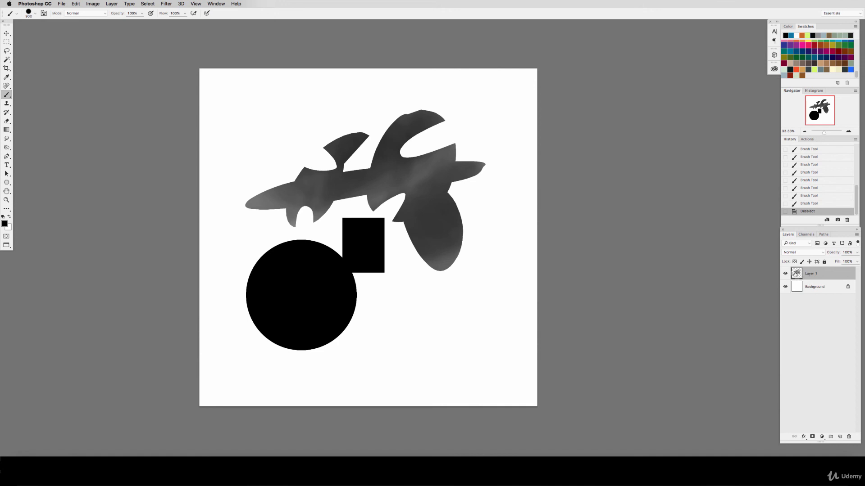
- Load the painted pixels of Layer 1 as a selection, add a new layer above it, and deselect
super+click(797, 273)
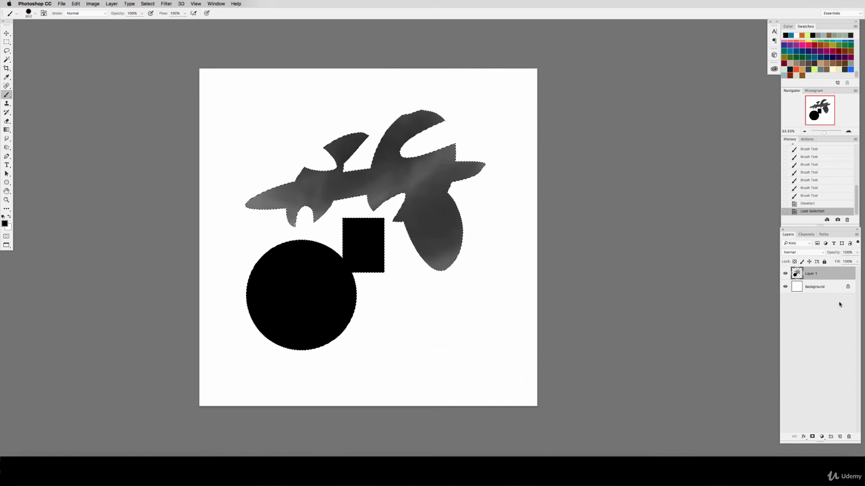
click(840, 436)
key(super+d)
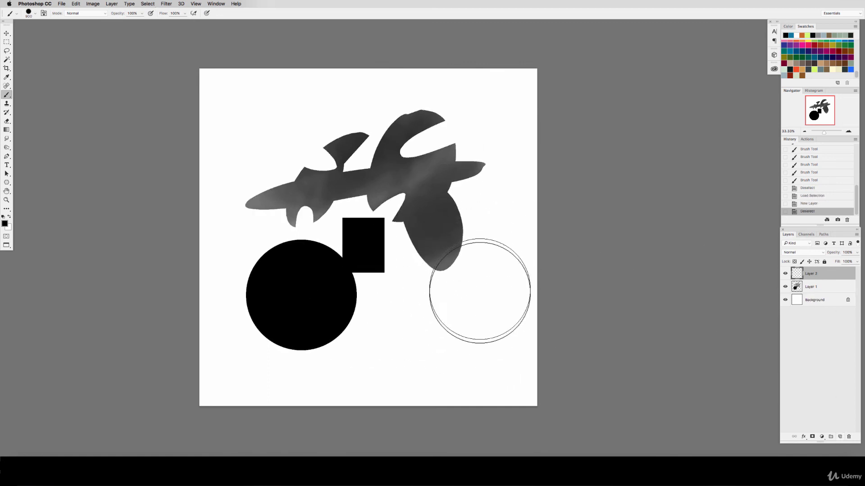
- Select a rectangle in the canvas's lower-right area on Layer 2, paint it solid black, and deselect
key(m)
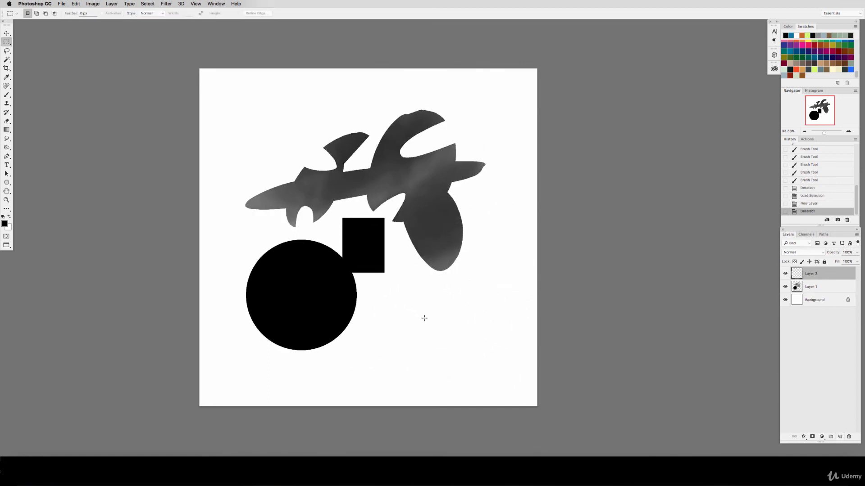
drag(409, 301, 486, 370)
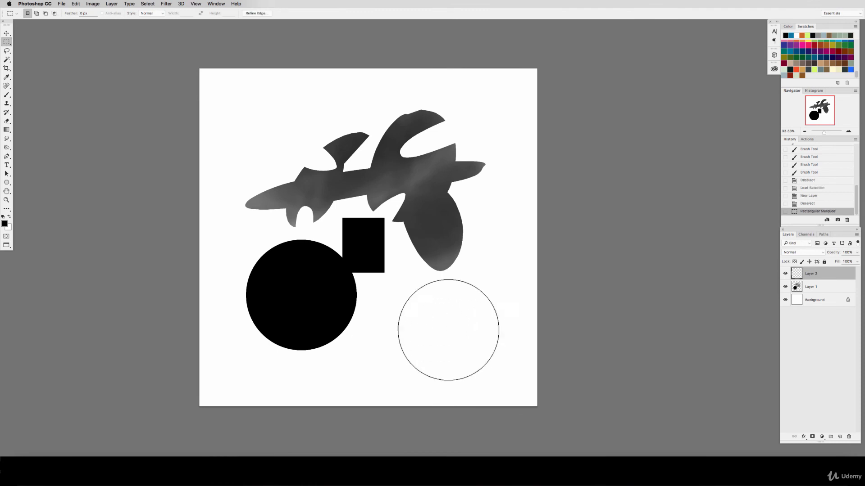
key(b)
mouse_move(448, 330)
mouse_down()
mouse_move(427, 336)
mouse_move(428, 319)
mouse_up()
key(super+d)
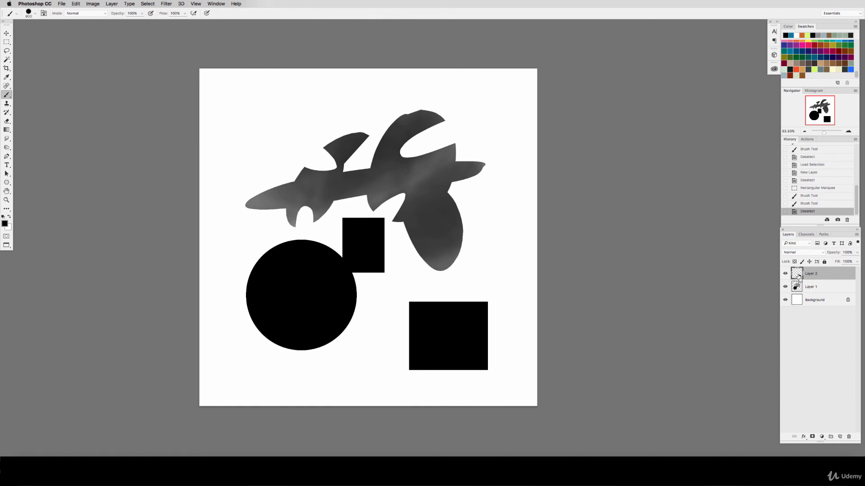
- Load the contents of Layer 2 as a selection, replace it with the contents of Layer 1, and deselect
super+click(800, 277)
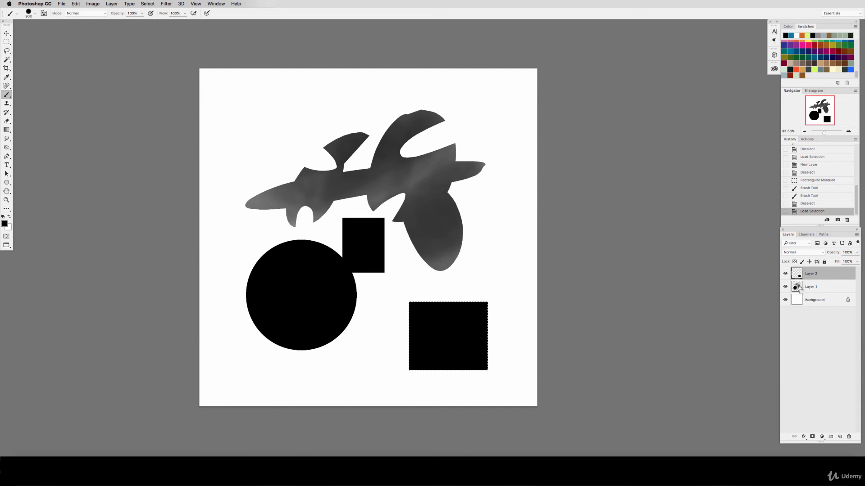
super+click(797, 288)
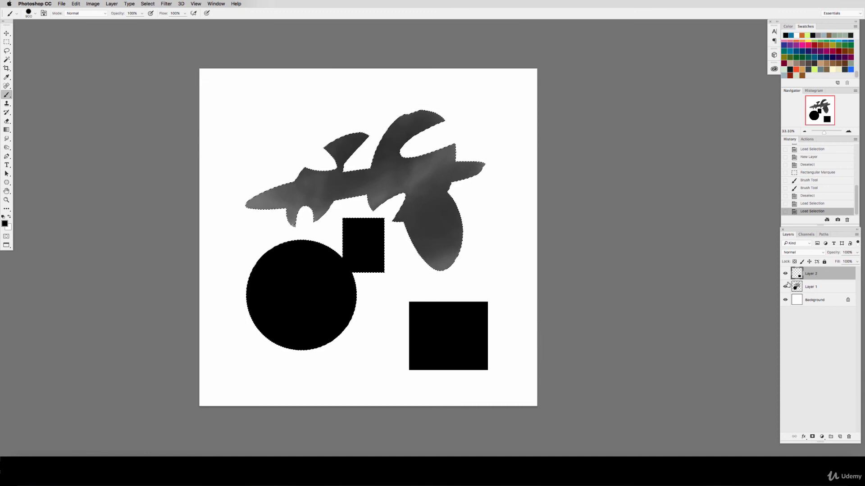
key(super+d)
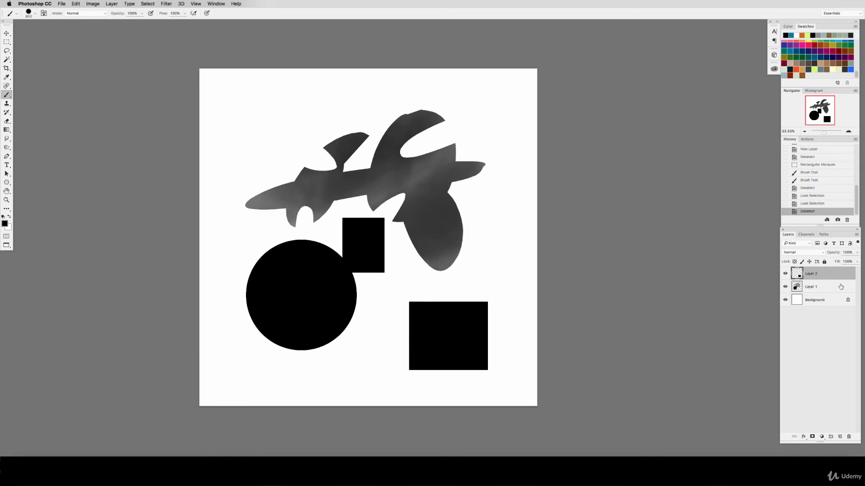